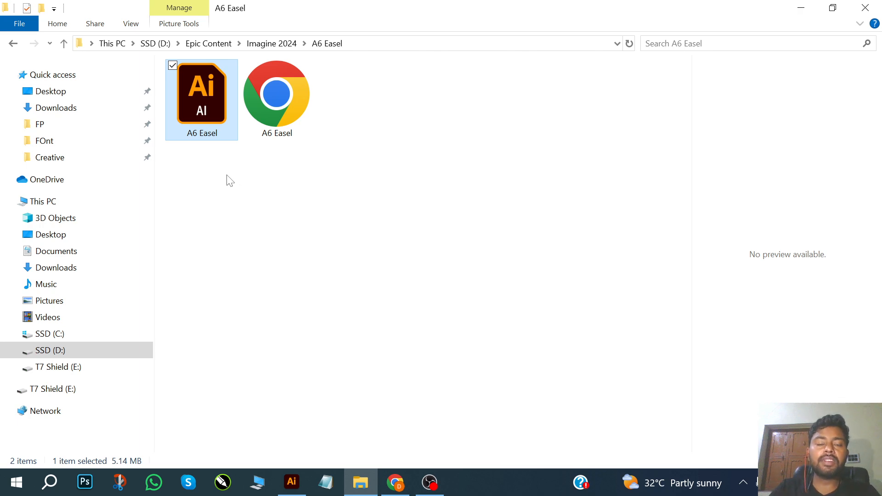
# - Create a new folder named A6_Easel_Curved inside the A6 Easel folder
pyautogui.rightClick(296, 166)
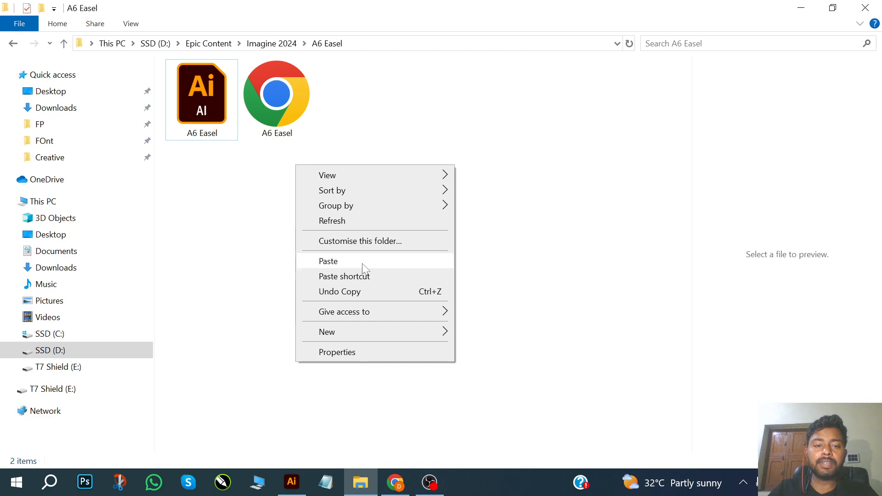
pyautogui.moveTo(374, 333)
pyautogui.click(542, 159)
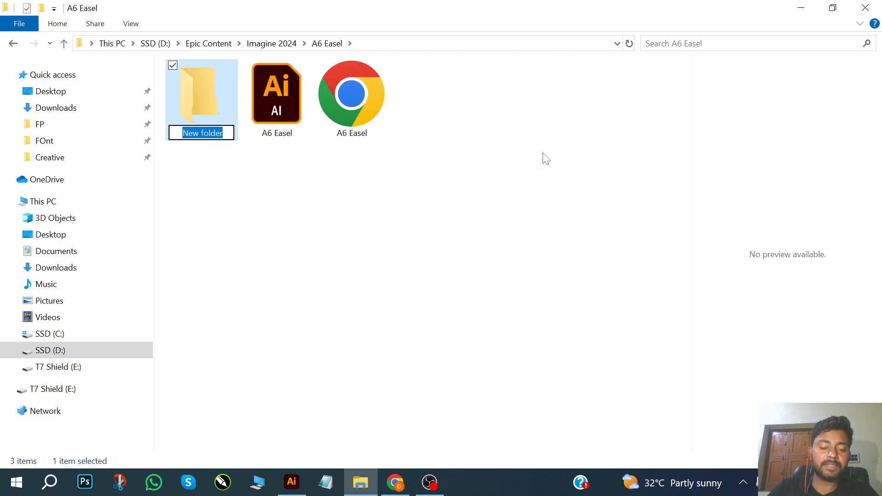
pyautogui.write('C')
pyautogui.press('BackSpace')
pyautogui.press('BackSpace')
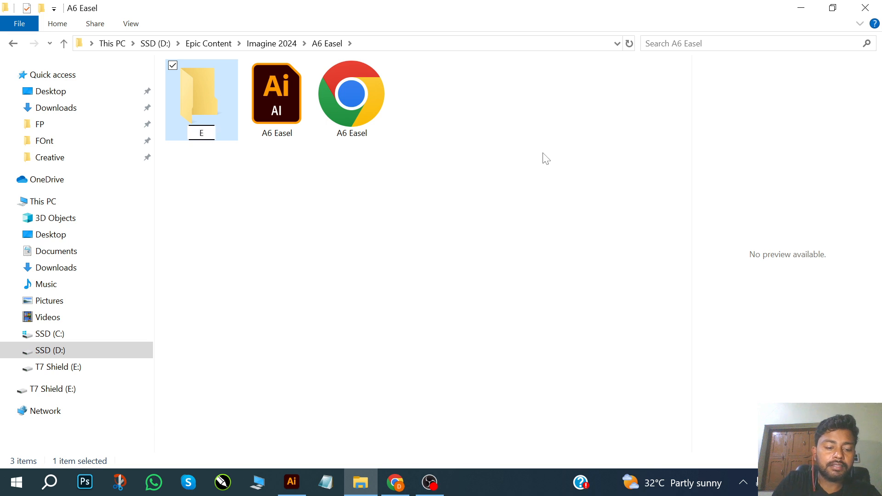
pyautogui.write('Easel ')
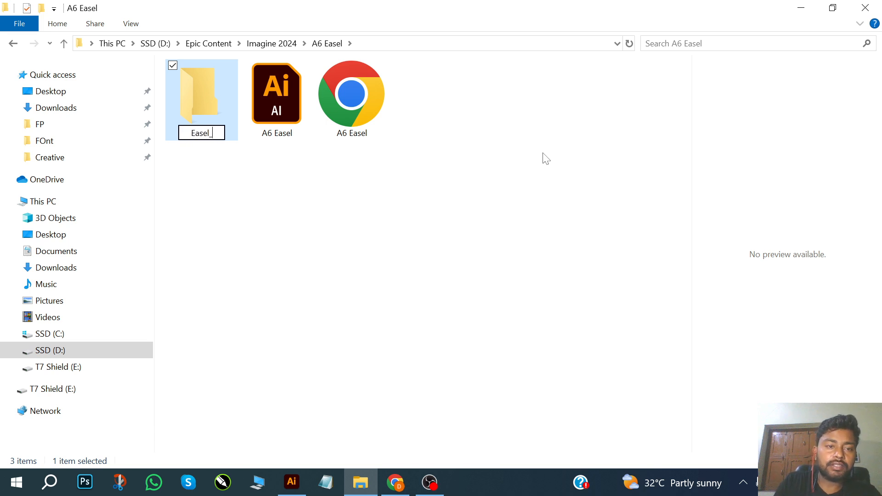
pyautogui.write(' Curved')
pyautogui.press('Return')
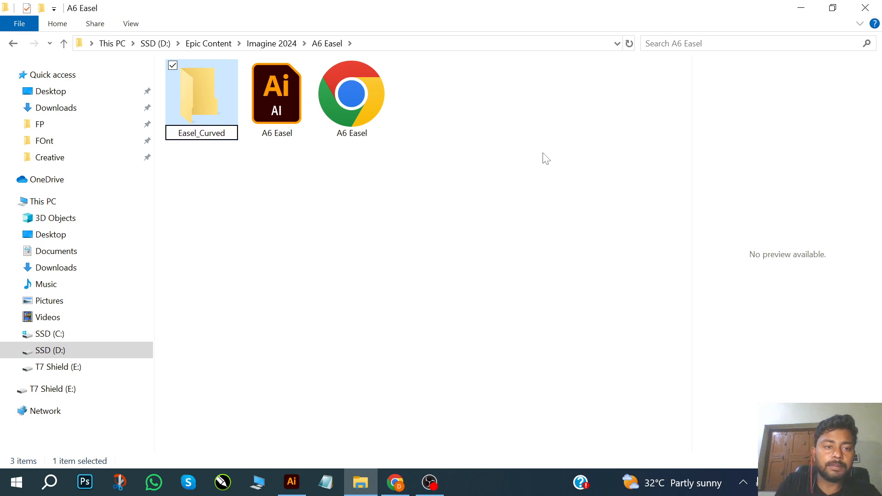
pyautogui.write('A^')
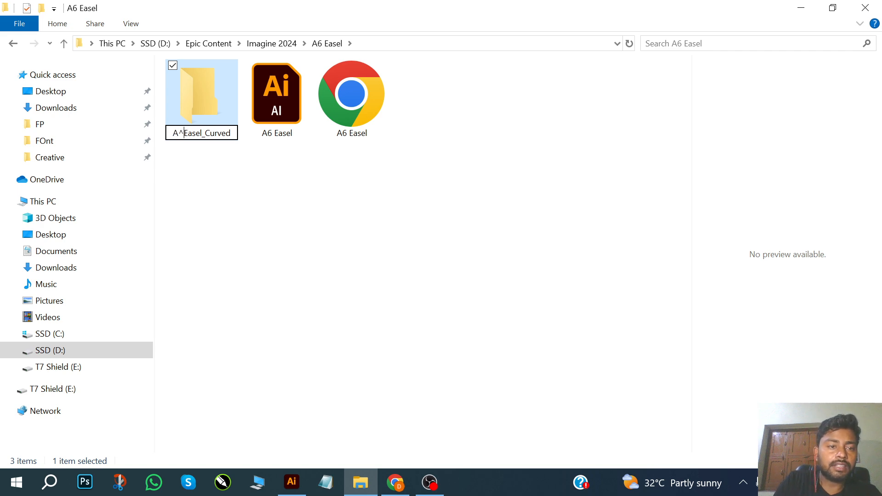
pyautogui.press('BackSpace')
pyautogui.write('6_')
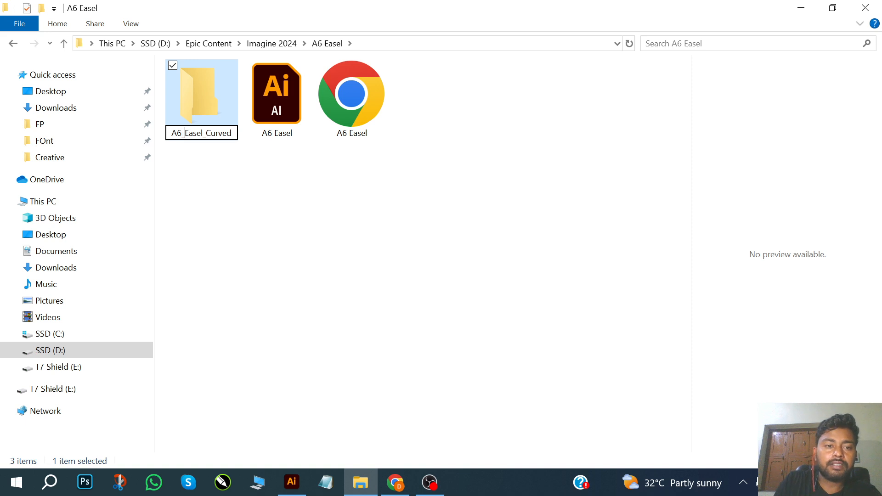
pyautogui.press('Return')
# - Copy the A6 Easel Illustrator file into the A6_Easel_Curved folder
pyautogui.click(285, 103)
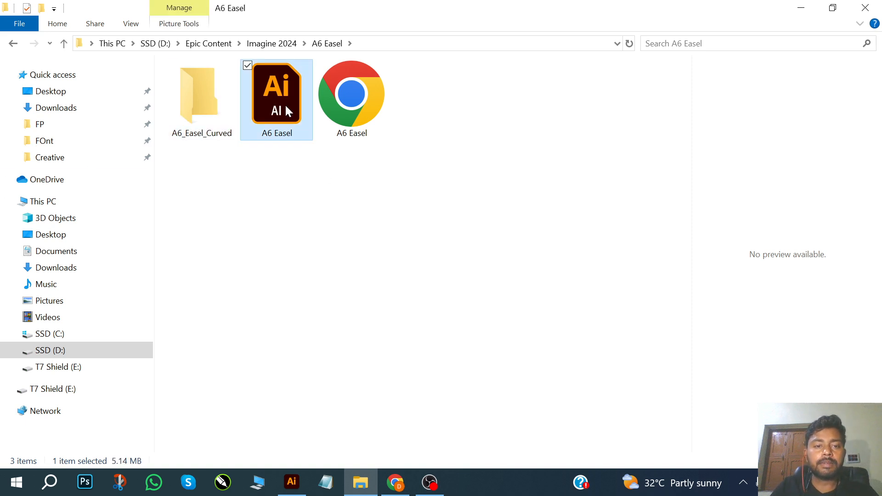
pyautogui.rightClick(285, 103)
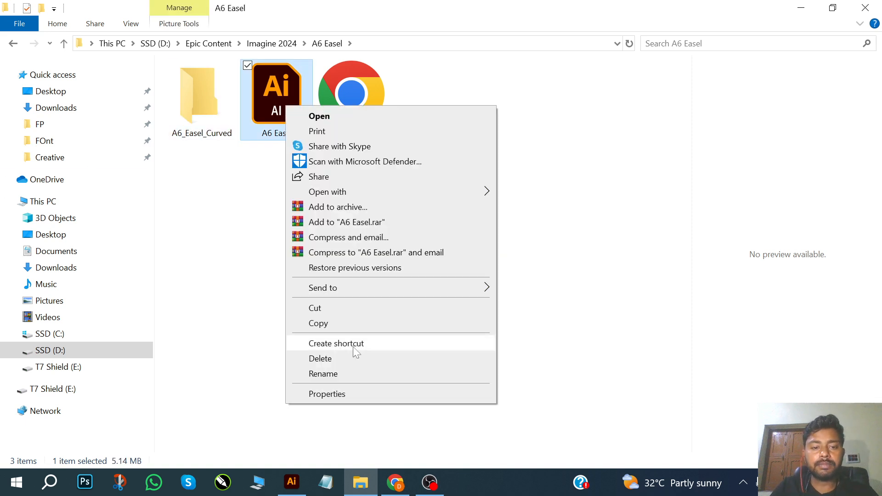
pyautogui.click(321, 323)
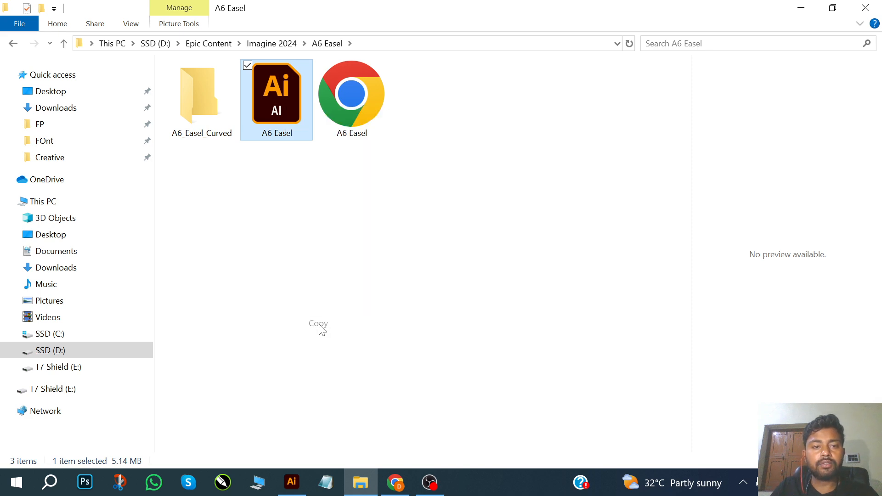
pyautogui.doubleClick(202, 92)
pyautogui.rightClick(210, 158)
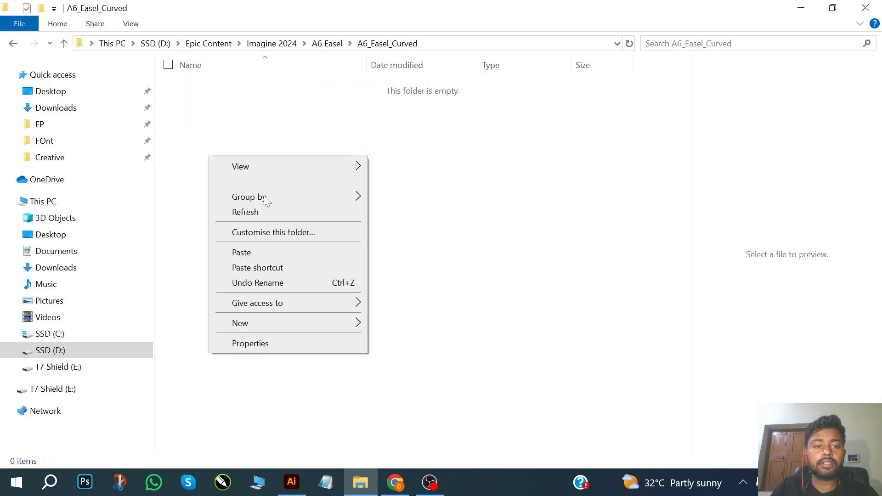
pyautogui.click(253, 253)
# - Open the copied A6 Easel file from the A6_Easel_Curved folder in Illustrator
pyautogui.hotkey('alt', 'Left')
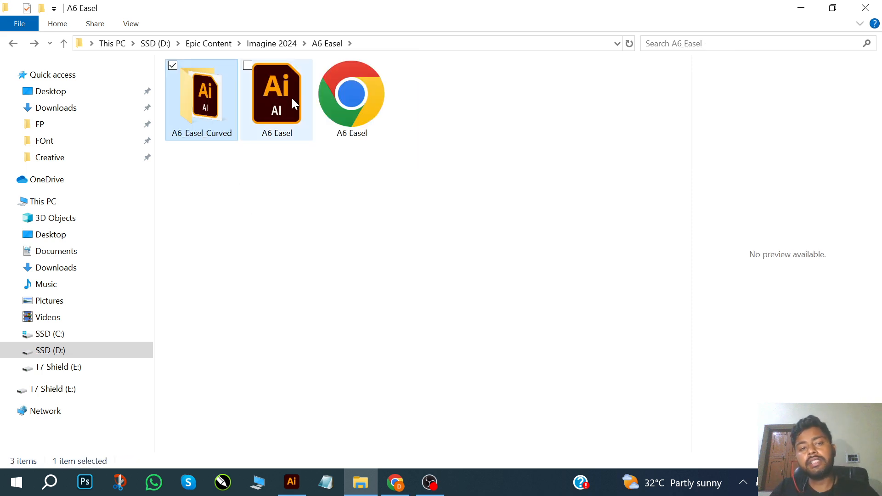
pyautogui.doubleClick(206, 88)
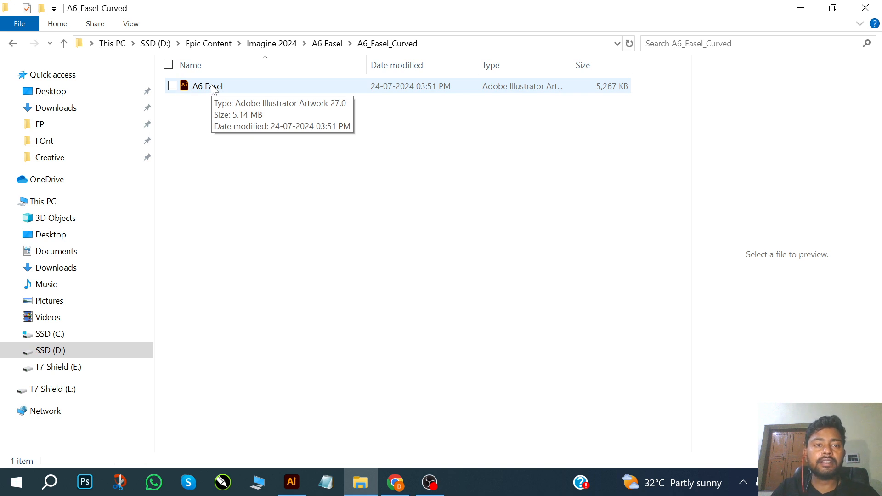
pyautogui.doubleClick(213, 88)
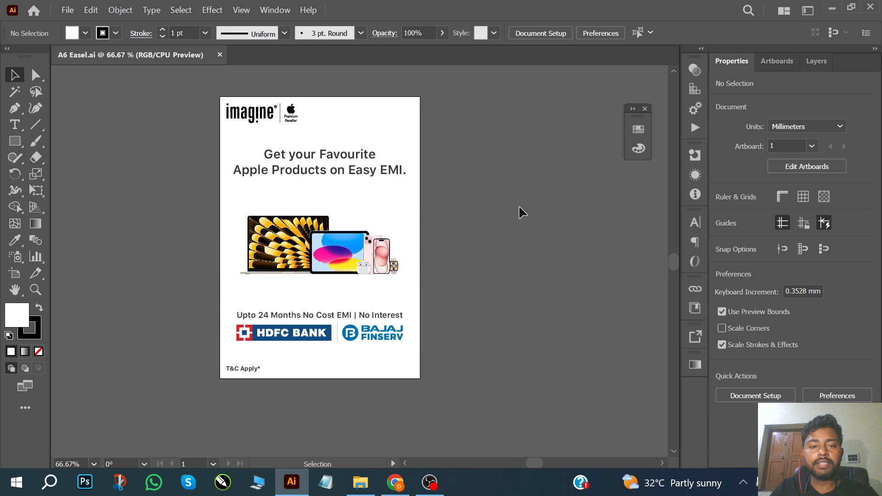
# - Examine whether the "Get your Favourite Apple Products on Easy EMI." headline is live text by selecting its characters
pyautogui.moveTo(235, 175); pyautogui.dragTo(316, 201)
pyautogui.click(341, 193)
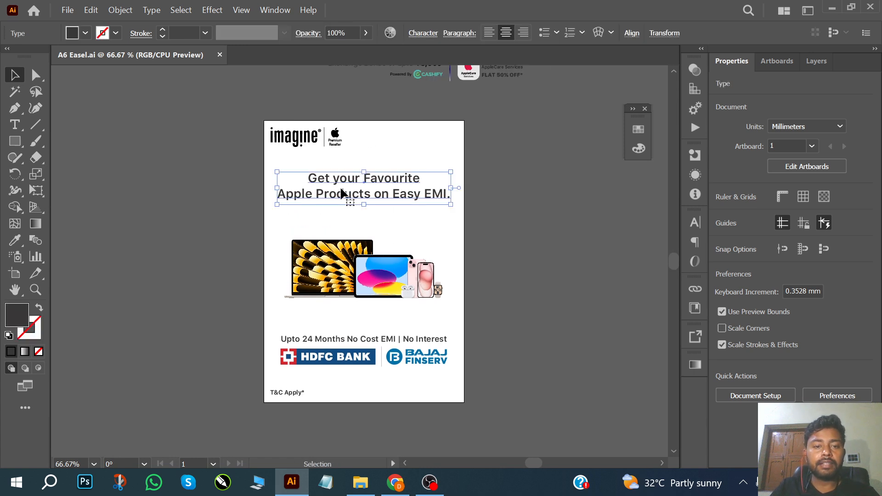
pyautogui.doubleClick(341, 193)
pyautogui.hotkey('ctrl', 'a')
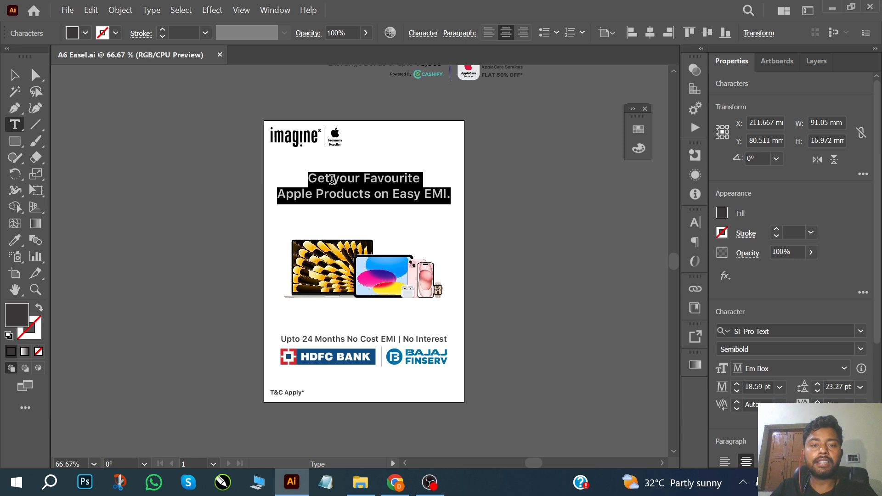
pyautogui.click(308, 186)
pyautogui.moveTo(320, 181); pyautogui.dragTo(441, 195)
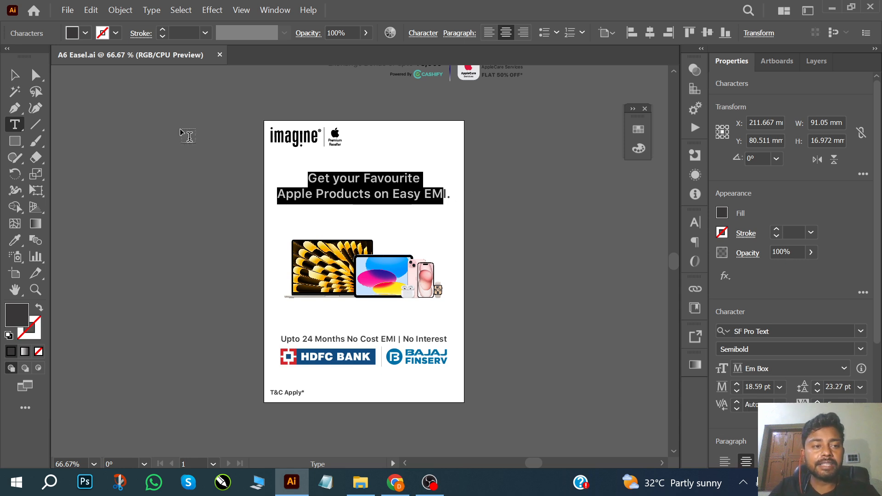
pyautogui.click(16, 75)
pyautogui.click(138, 192)
pyautogui.hscroll(1, 350, 226)
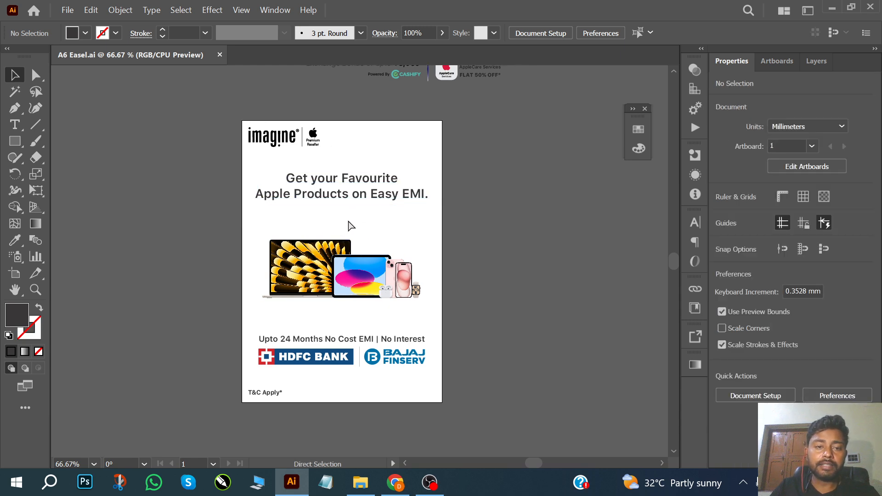
# - Convert the "Get your Favourite Apple Products on Easy EMI." headline to outlines
pyautogui.press('t')
pyautogui.click(333, 197)
pyautogui.hotkey('ctrl', 'a')
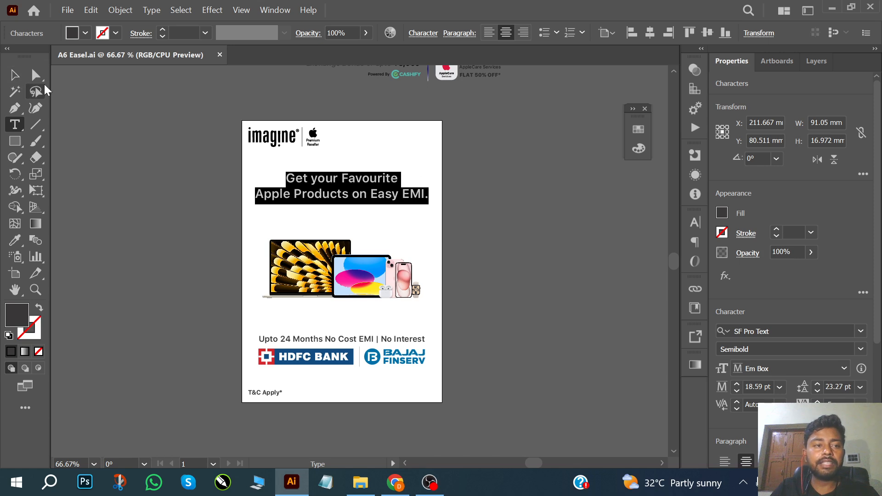
pyautogui.click(15, 74)
pyautogui.click(151, 10)
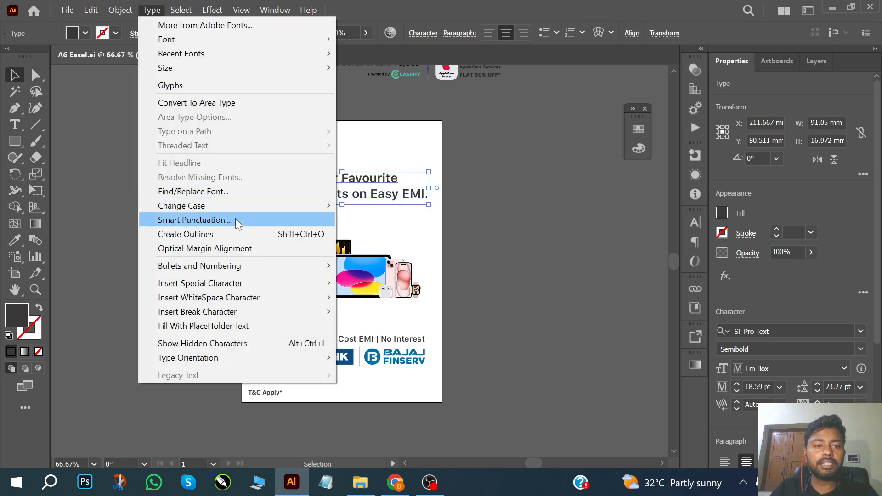
pyautogui.click(212, 235)
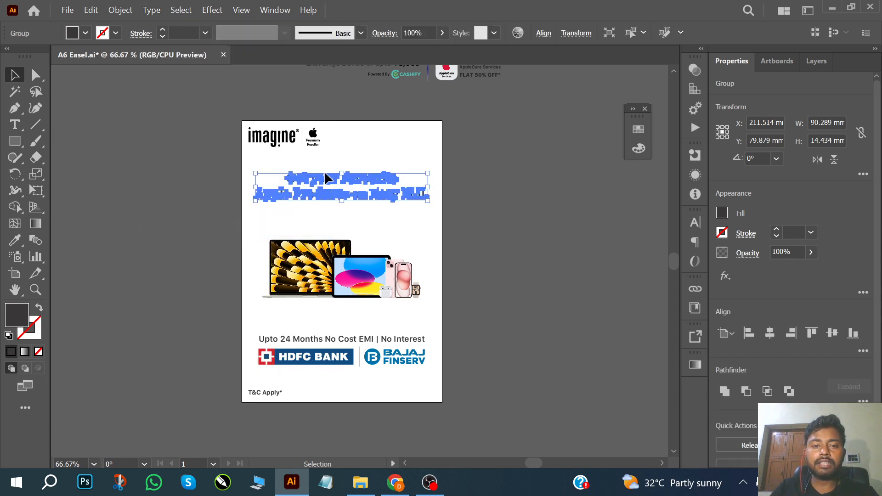
# - Delete the unused exchange bonus and AppleCare offer artwork lying above the artboard
pyautogui.scroll(1, 326, 178)
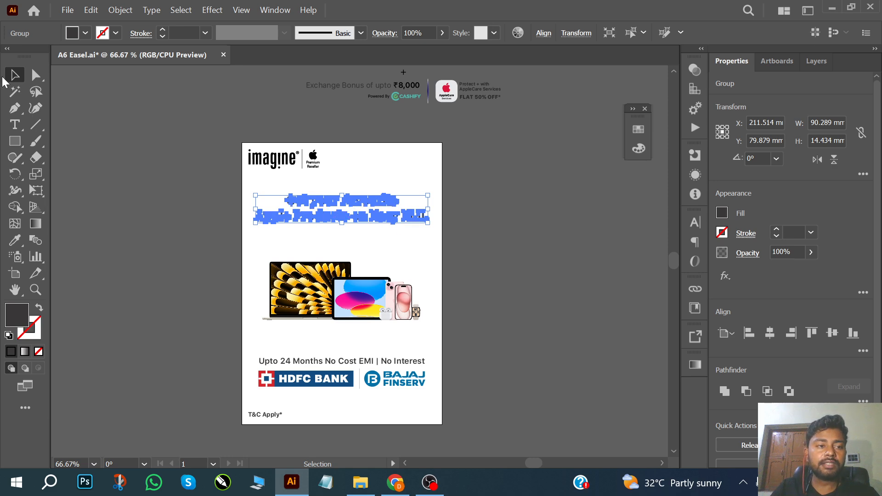
pyautogui.click(252, 199)
pyautogui.scroll(2, 391, 130)
pyautogui.moveTo(549, 168); pyautogui.dragTo(554, 170)
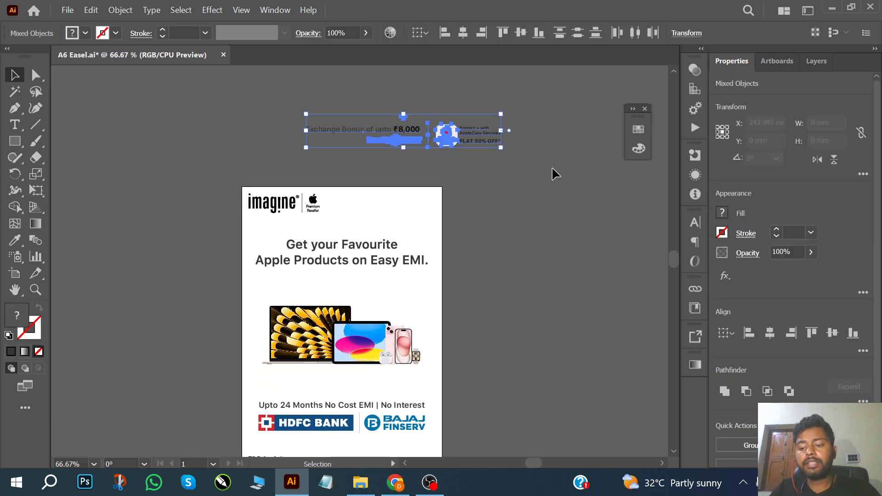
pyautogui.press('Delete')
pyautogui.scroll(-2, 501, 205)
# - Select all the artwork to look for remaining live text, and check the word "Premium" under the Apple logo with the Type tool
pyautogui.hotkey('ctrl', 'a')
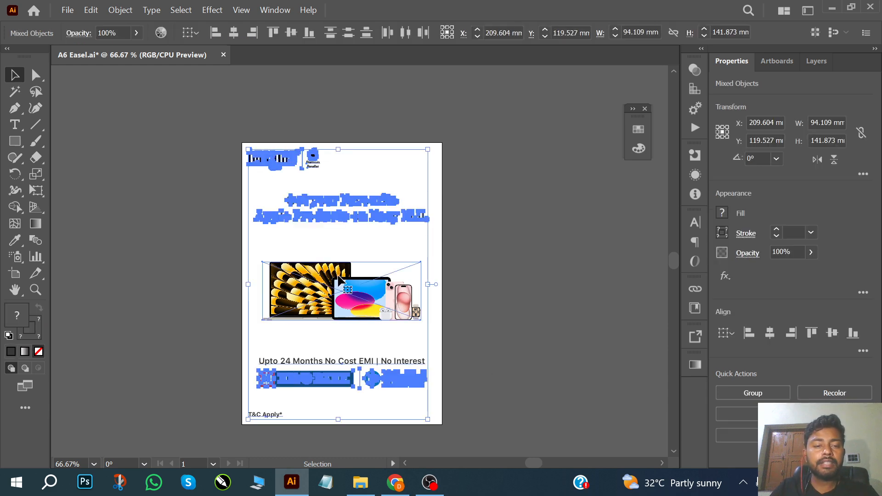
pyautogui.click(203, 120)
pyautogui.hotkey('ctrl', 'a')
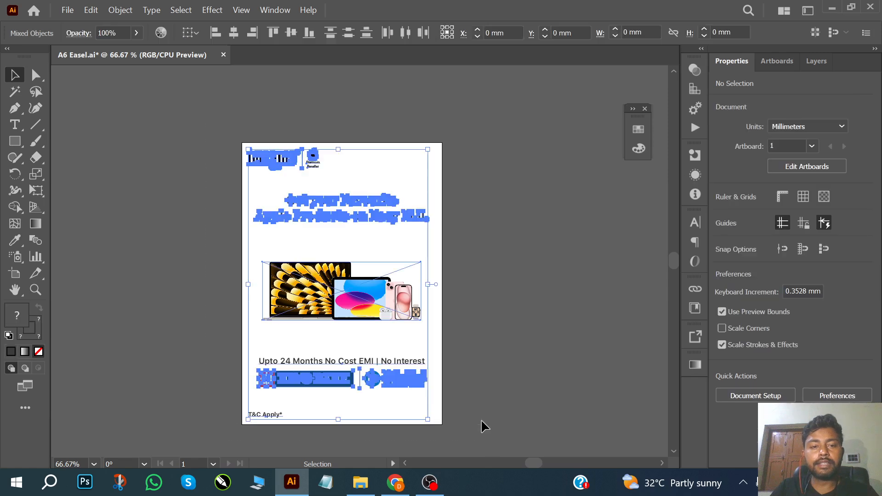
pyautogui.scroll(3, 317, 172)
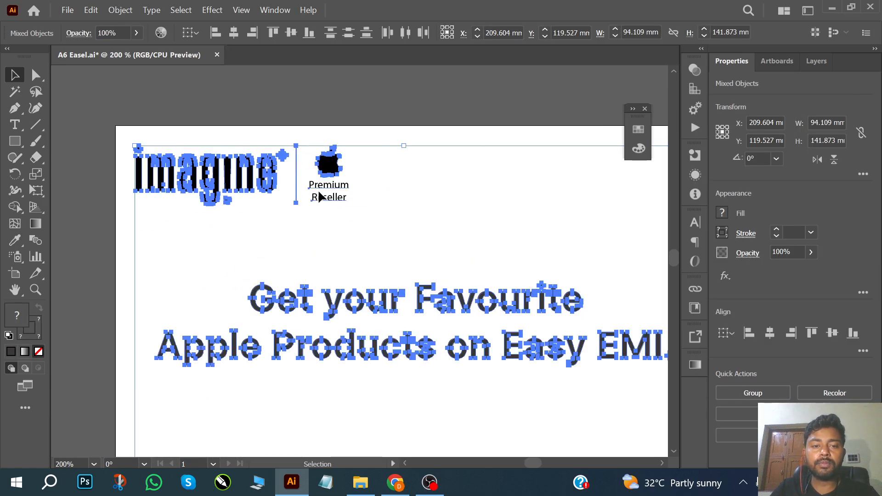
pyautogui.press('t')
pyautogui.scroll(-1, 337, 198)
pyautogui.scroll(3, 340, 188)
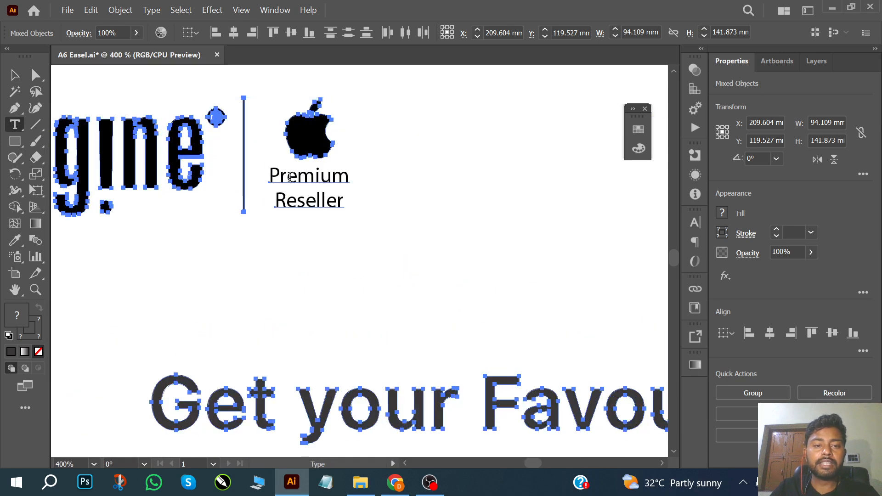
pyautogui.moveTo(271, 177); pyautogui.dragTo(389, 182)
pyautogui.scroll(-2, 349, 183)
pyautogui.click(18, 77)
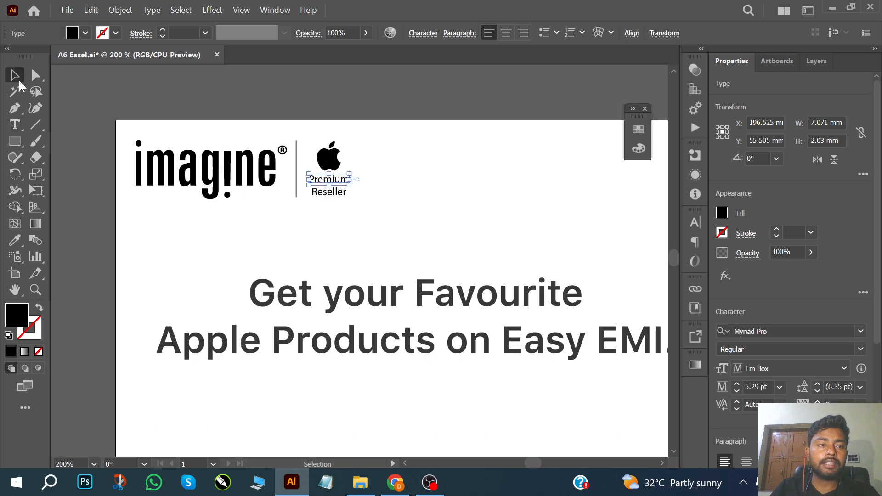
# - Select everything on the artboard and convert all the remaining text to outlines
pyautogui.scroll(-4, 262, 156)
pyautogui.scroll(-1, 261, 157)
pyautogui.moveTo(168, 114); pyautogui.dragTo(491, 381)
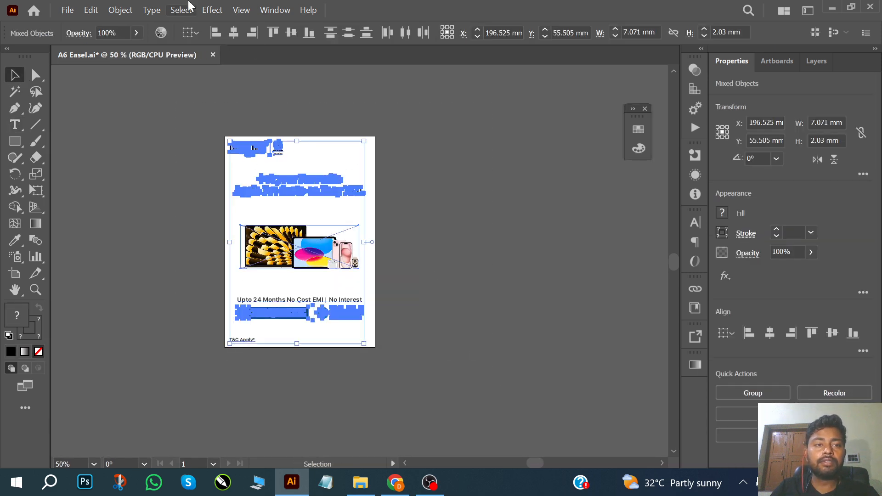
pyautogui.click(134, 10)
pyautogui.click(133, 10)
pyautogui.click(153, 10)
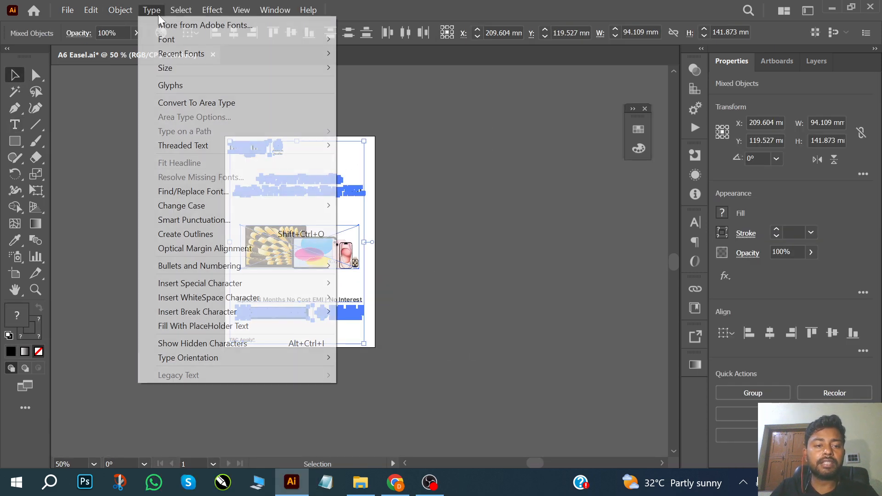
pyautogui.click(292, 236)
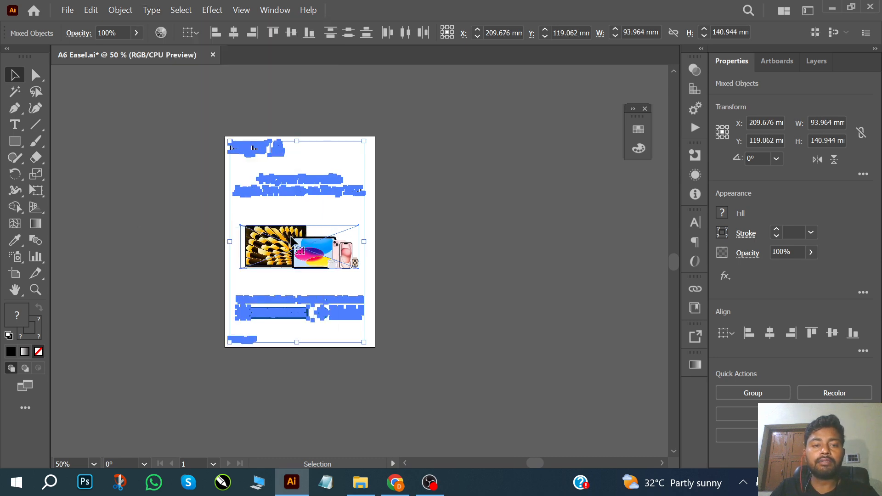
# - Deselect the artwork and select the outlined "Get your Favourite" headline to inspect its anchor points up close
pyautogui.click(524, 331)
pyautogui.scroll(3, 227, 205)
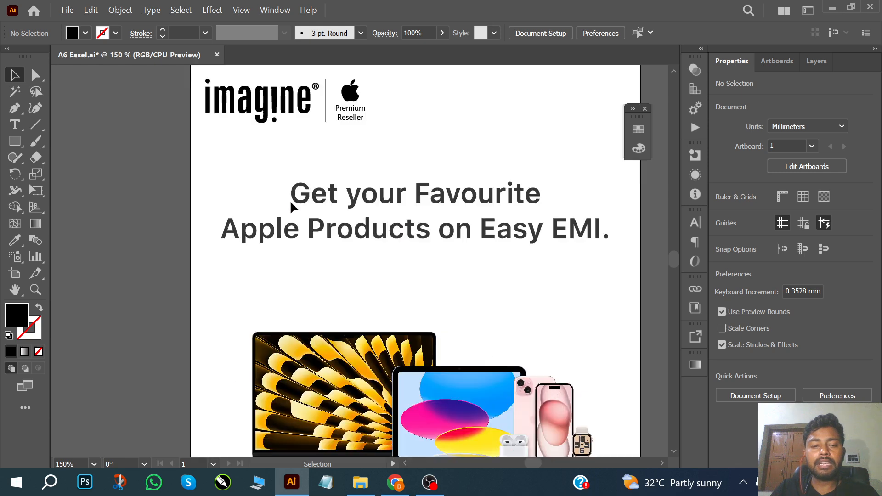
pyautogui.click(299, 232)
pyautogui.scroll(3, 325, 213)
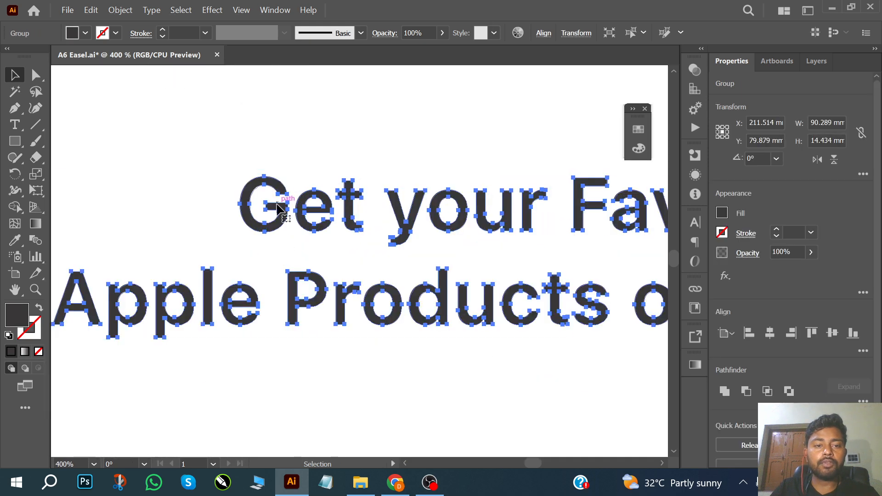
pyautogui.scroll(-2, 389, 205)
pyautogui.click(141, 178)
# - Try reshaping the upper curve of the headline's outlined letter "G" by its anchor handle with the Direct Selection tool, undoing each change
pyautogui.click(35, 75)
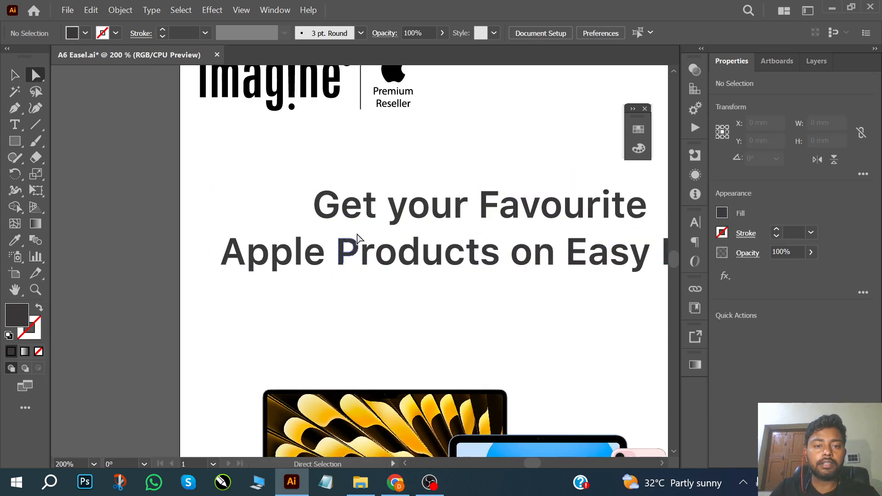
pyautogui.scroll(2, 358, 239)
pyautogui.scroll(2, 372, 198)
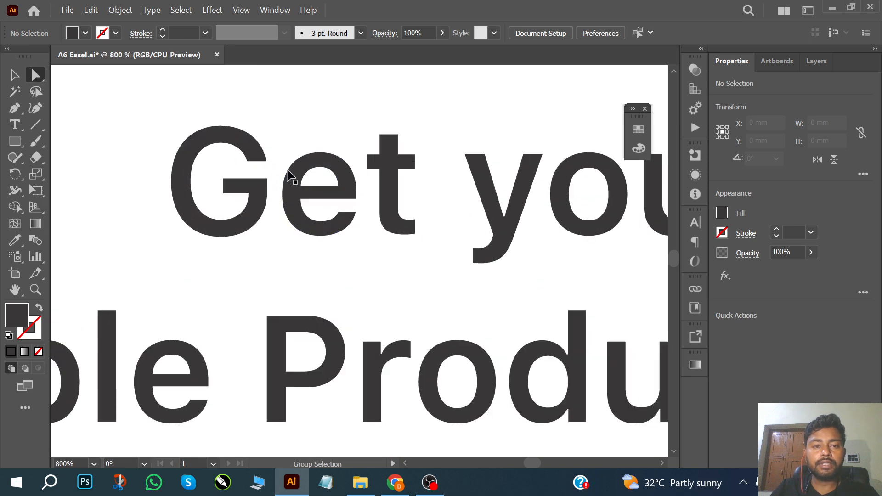
pyautogui.click(269, 166)
pyautogui.moveTo(266, 161); pyautogui.dragTo(314, 122)
pyautogui.hotkey('ctrl', 'z')
pyautogui.scroll(2, 272, 126)
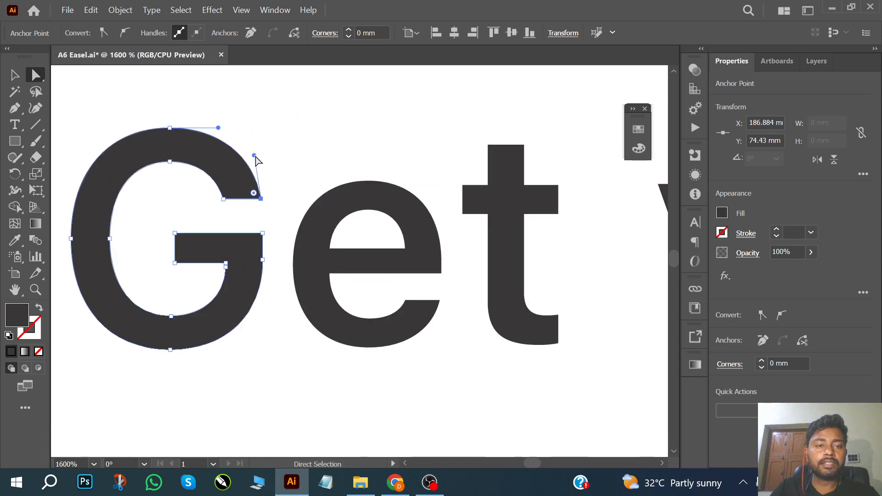
pyautogui.moveTo(255, 156); pyautogui.dragTo(330, 132)
pyautogui.hotkey('ctrl', 'z')
pyautogui.scroll(-5, 323, 179)
pyautogui.press('v')
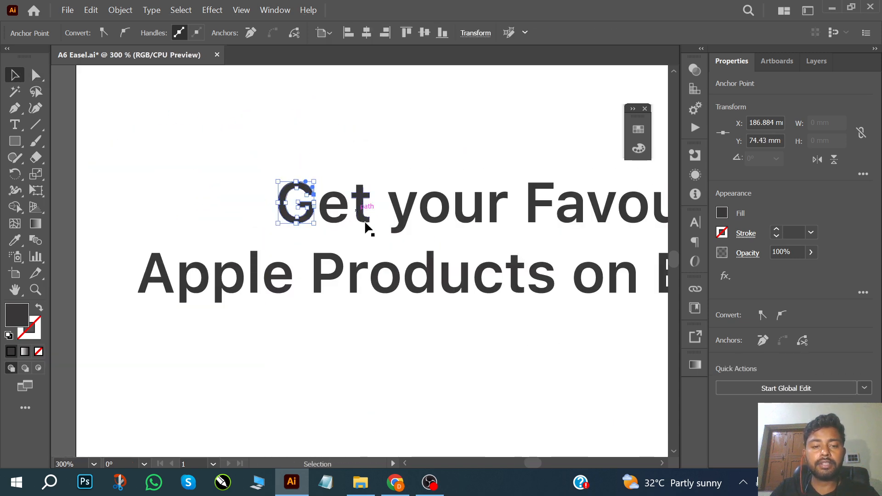
pyautogui.scroll(-3, 367, 227)
pyautogui.click(208, 189)
pyautogui.scroll(-2, 227, 191)
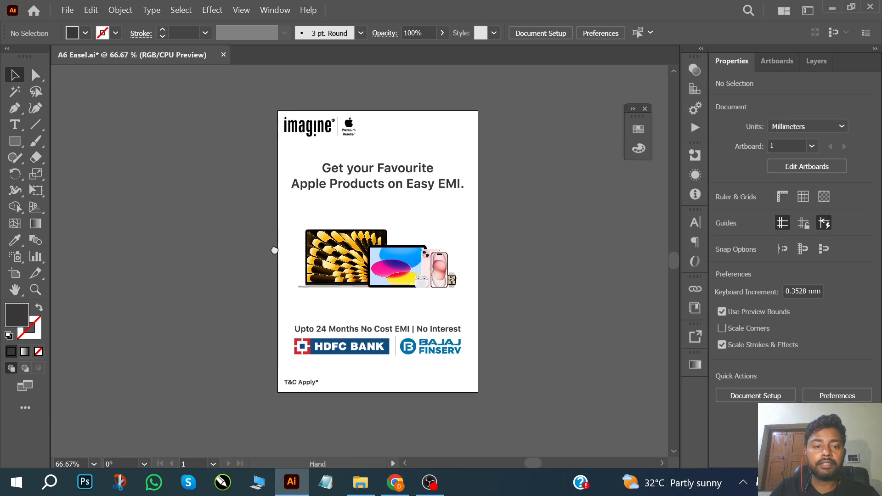
pyautogui.moveTo(274, 250); pyautogui.dragTo(278, 243)
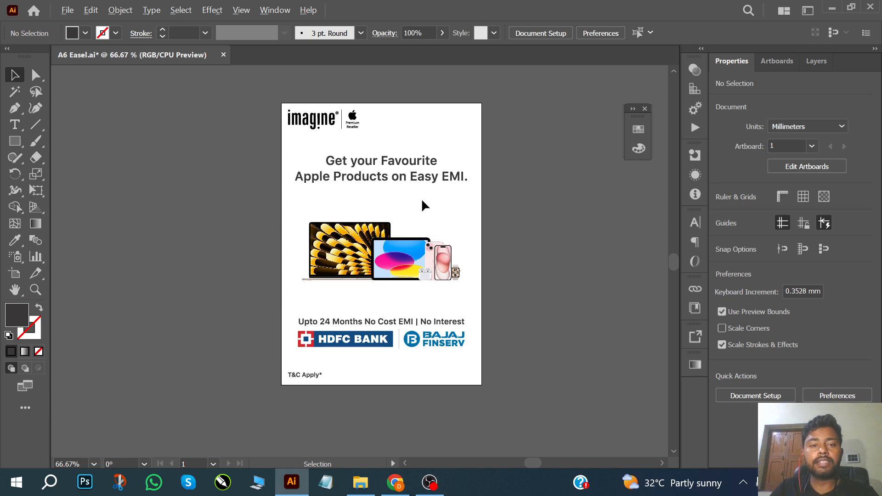
# - Switch to File Explorer, go up to the A6 Easel folder and open the original A6 Easel Illustrator file
pyautogui.hotkey('alt', 'Tab')
pyautogui.click(350, 211)
pyautogui.press('BackSpace')
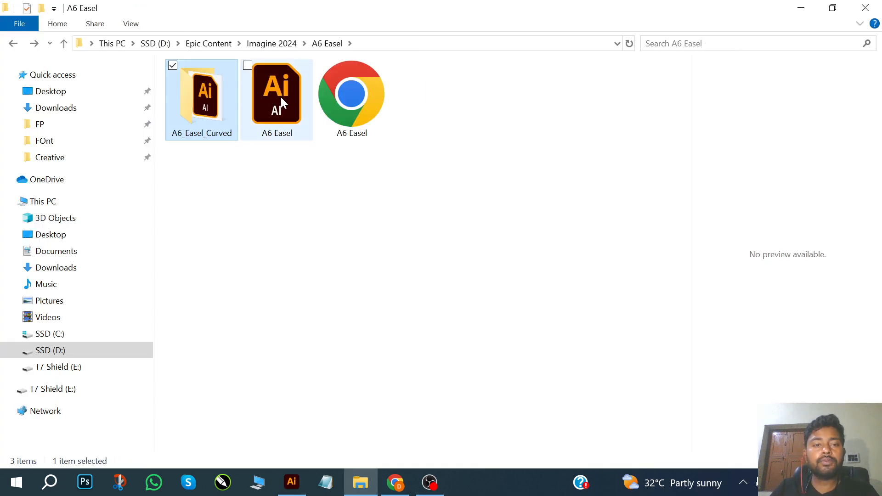
pyautogui.doubleClick(281, 98)
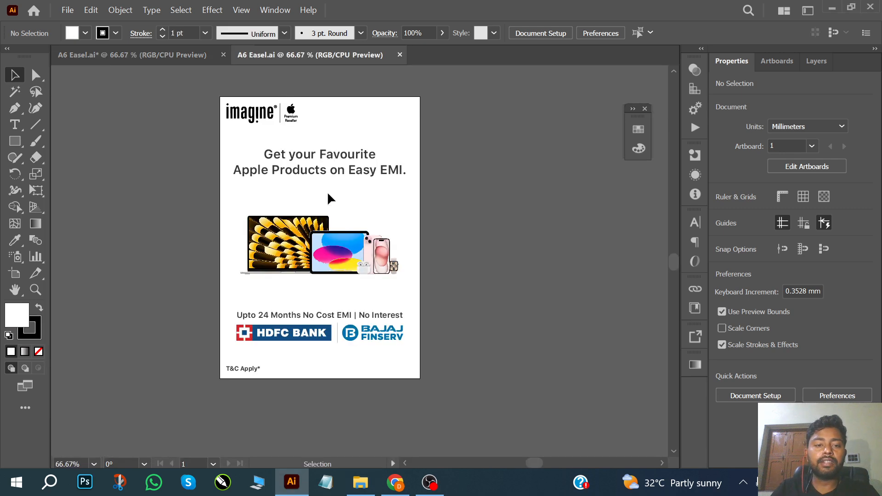
# - Select the whole headline in the original file with the Type tool to check that it is live text
pyautogui.hotkey('ctrl', '1')
pyautogui.press('t')
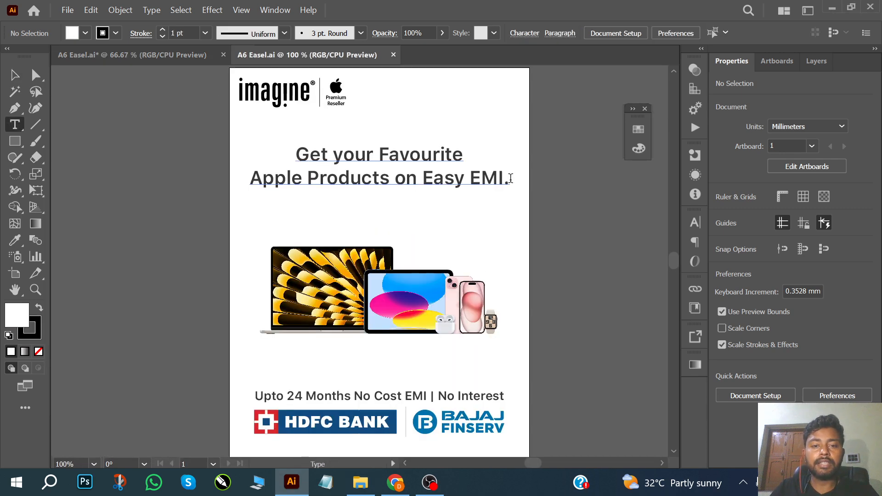
pyautogui.click(373, 162)
pyautogui.hotkey('ctrl', 'a')
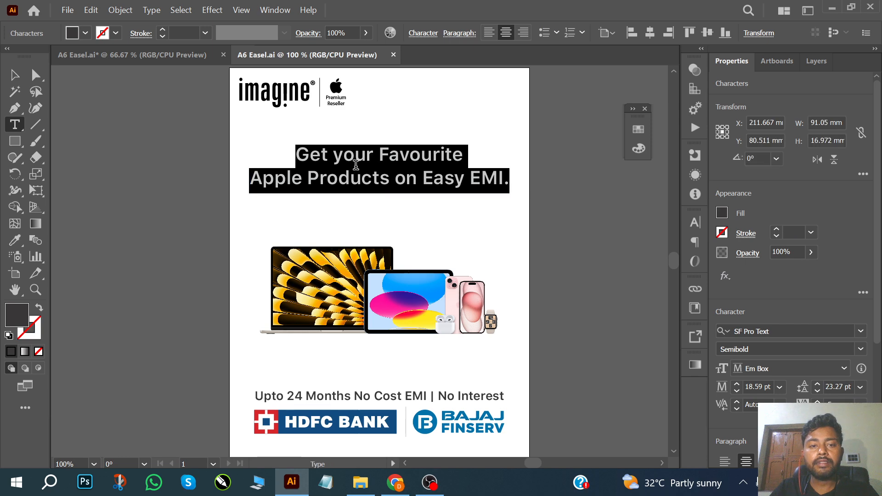
pyautogui.scroll(-2, 355, 164)
pyautogui.hotkey('ctrl', '-')
pyautogui.press('Escape')
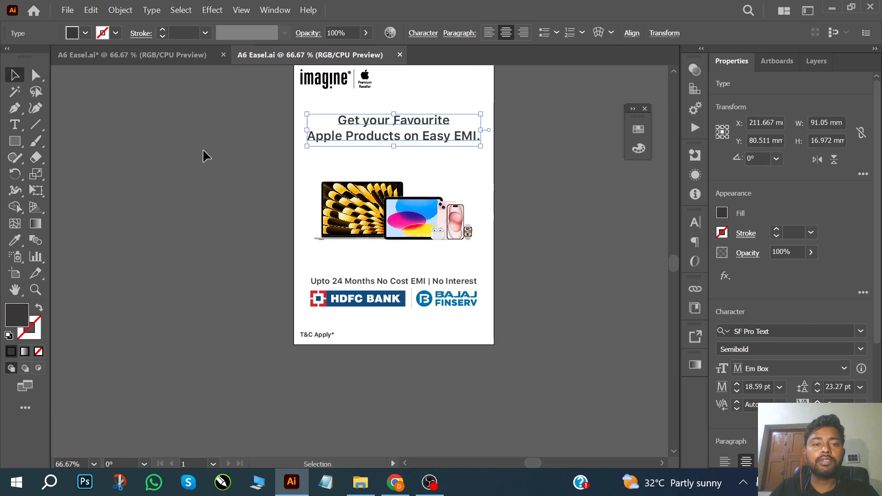
# - Compare the original with the outlined copy by going to the copy's document and selecting its headline group
pyautogui.hotkey('alt', 'Tab')
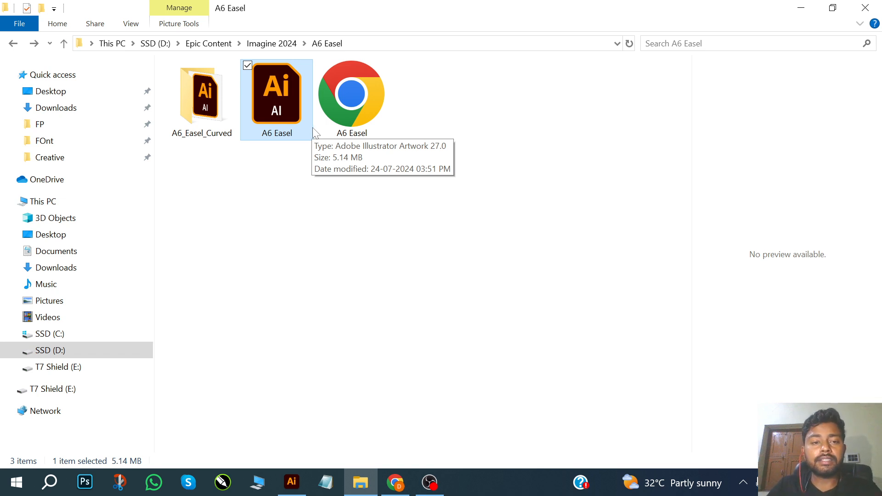
pyautogui.hotkey('alt', 'Tab')
pyautogui.click(367, 151)
pyautogui.scroll(2, 366, 142)
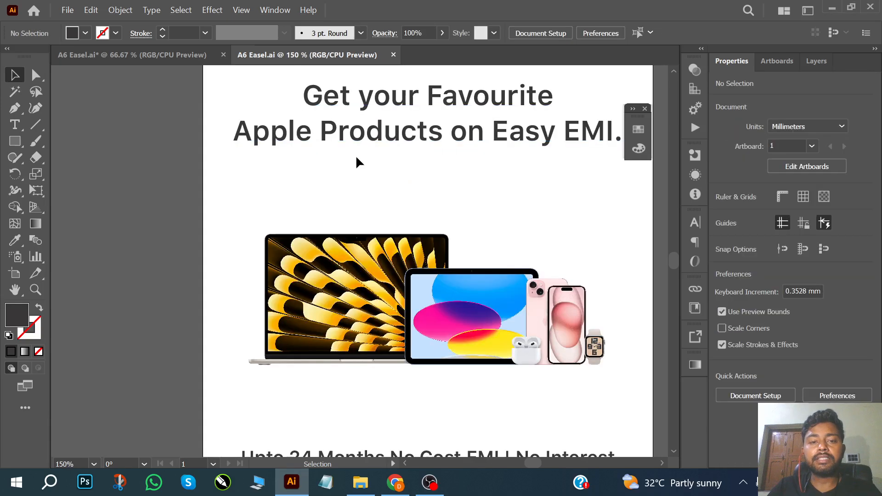
pyautogui.scroll(-1, 358, 163)
pyautogui.scroll(1, 358, 162)
pyautogui.click(140, 54)
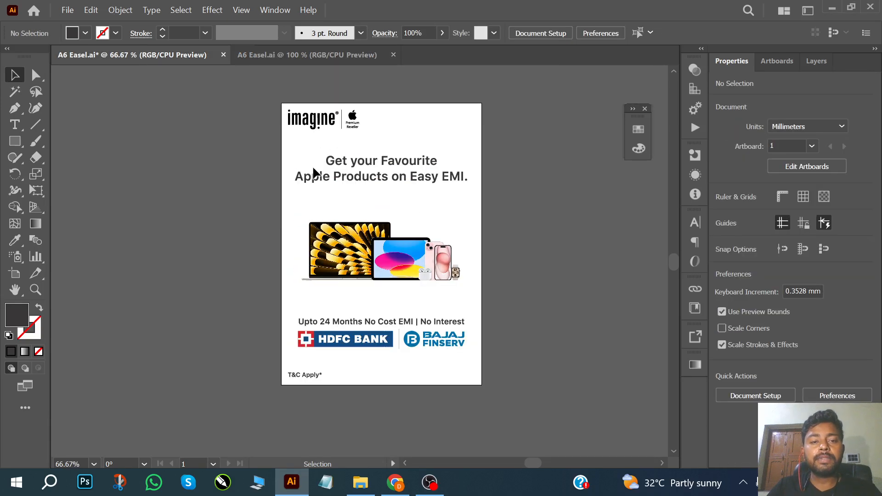
pyautogui.scroll(1, 347, 163)
pyautogui.moveTo(187, 137); pyautogui.dragTo(556, 228)
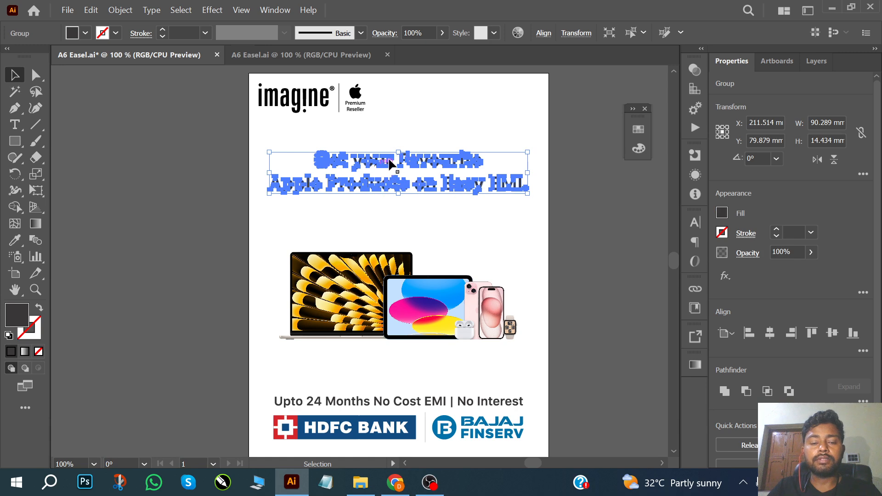
pyautogui.scroll(-1, 386, 182)
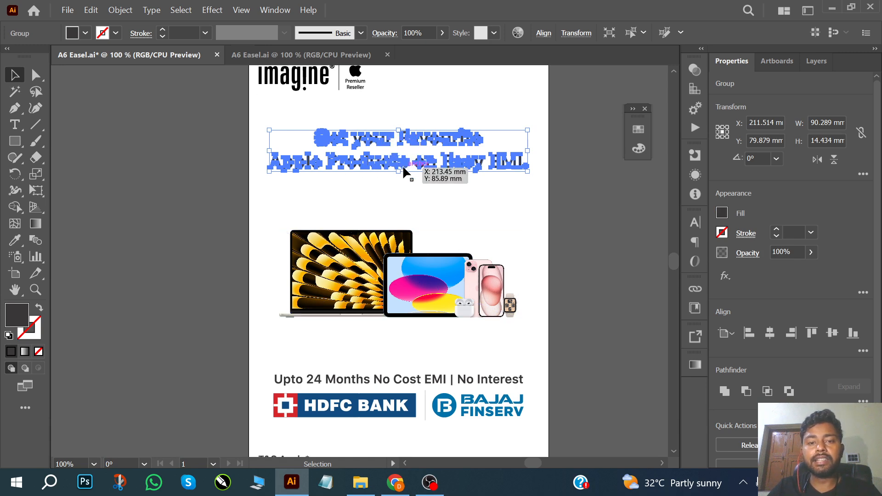
pyautogui.click(218, 147)
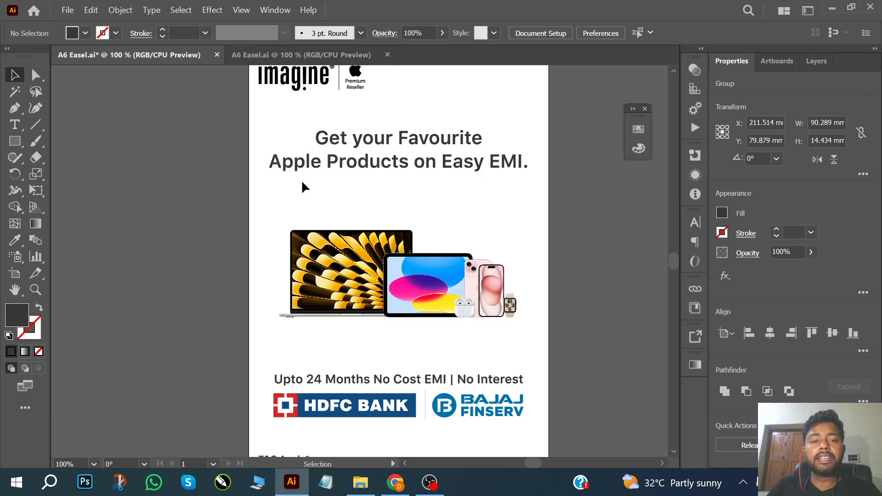
pyautogui.scroll(1, 376, 136)
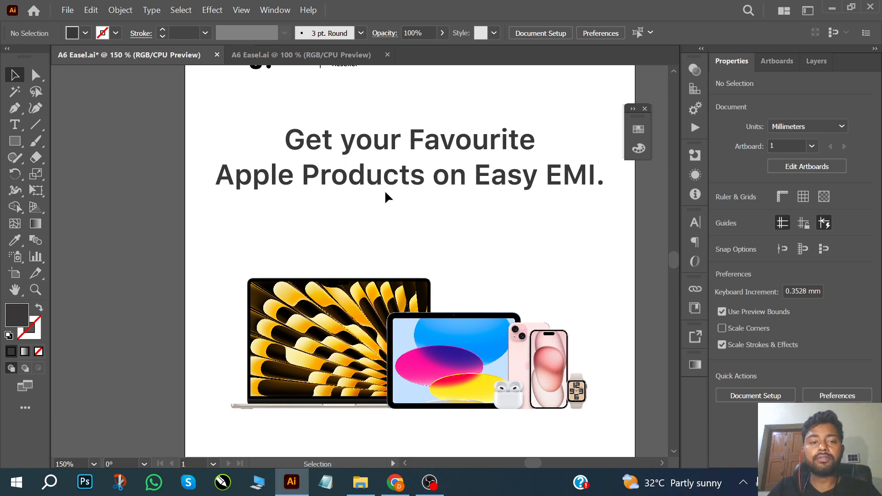
pyautogui.scroll(-1, 360, 199)
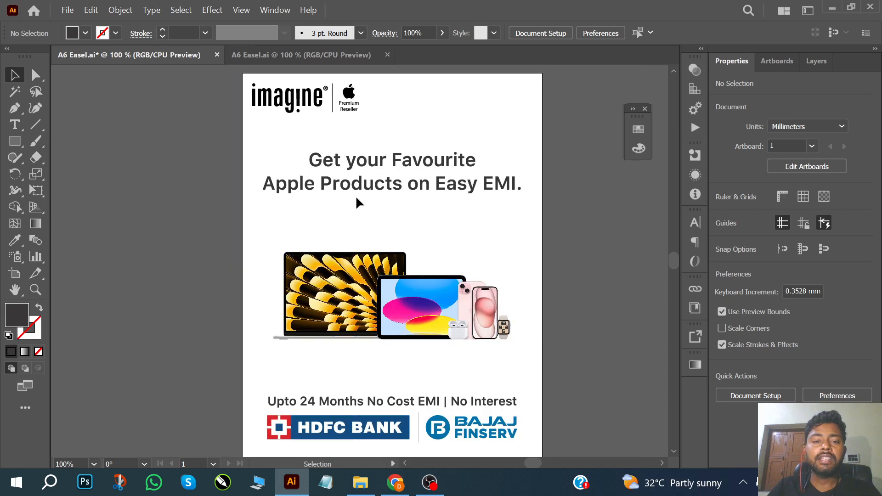
# - Return to the original document and select words of its headline with the Type tool to examine the editable text
pyautogui.click(324, 55)
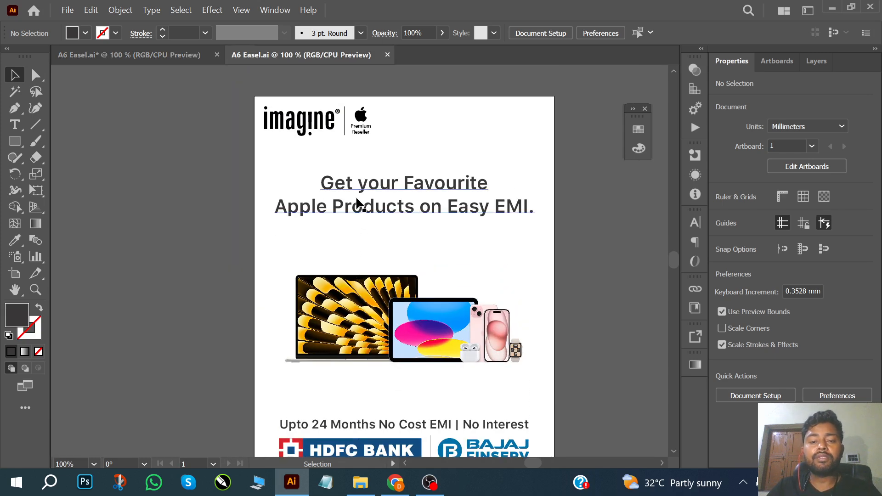
pyautogui.press('t')
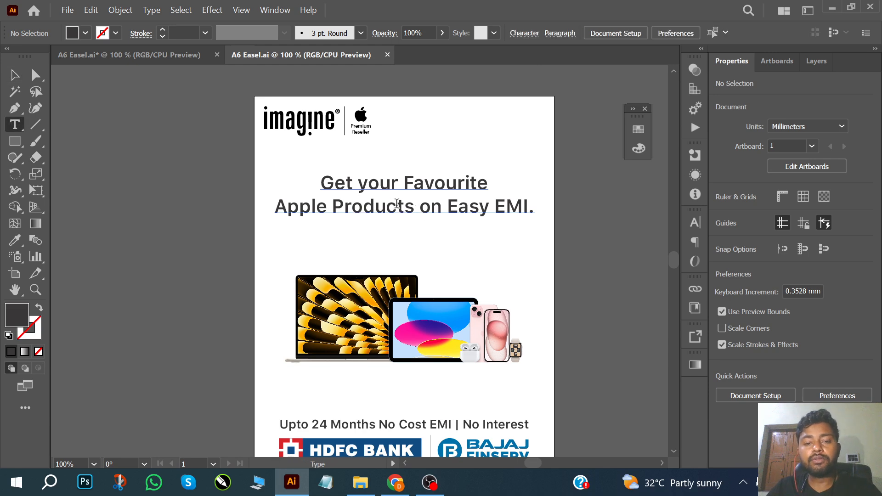
pyautogui.doubleClick(354, 185)
pyautogui.scroll(1, 354, 185)
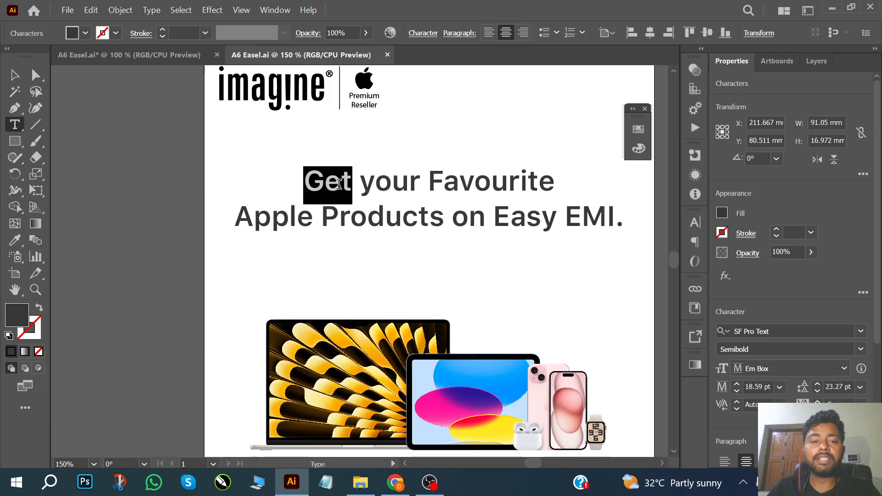
pyautogui.scroll(-1, 340, 184)
pyautogui.hscroll(4, 318, 188)
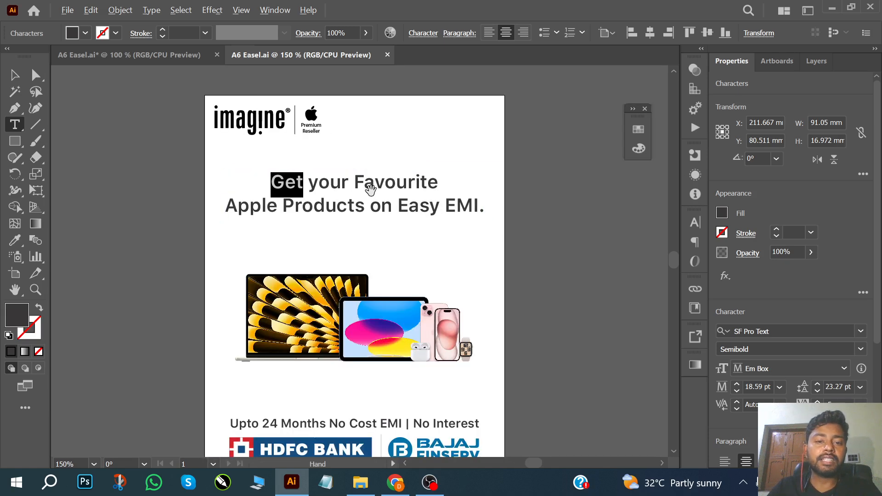
pyautogui.scroll(1, 371, 190)
pyautogui.moveTo(334, 174); pyautogui.dragTo(535, 199)
pyautogui.moveTo(346, 179); pyautogui.dragTo(553, 189)
pyautogui.scroll(-1, 554, 189)
pyautogui.click(17, 74)
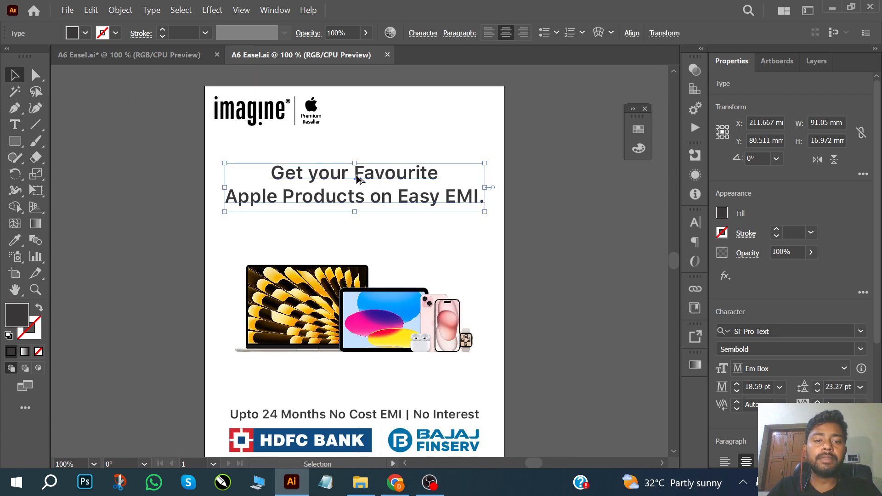
# - Close the original A6 Easel document and return to the outlined copy
pyautogui.hotkey('ctrl', '-')
pyautogui.click(383, 54)
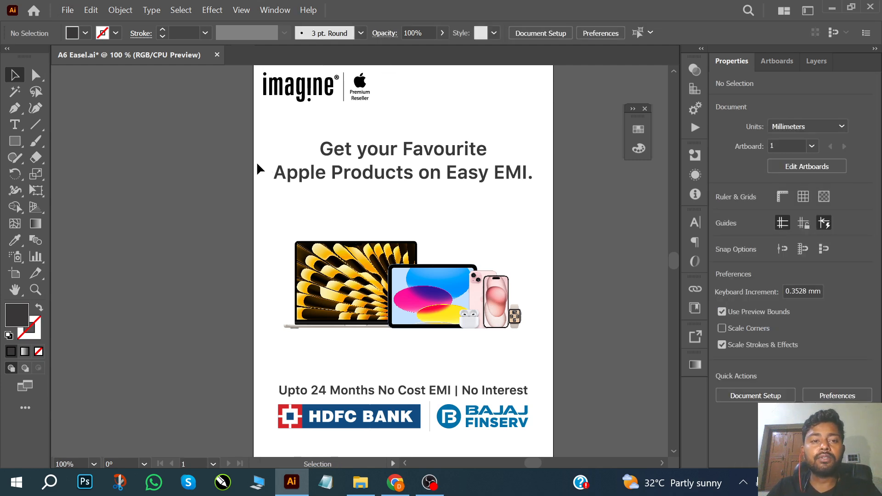
pyautogui.hotkey('alt', 'Tab')
pyautogui.hotkey('alt', 'Tab')
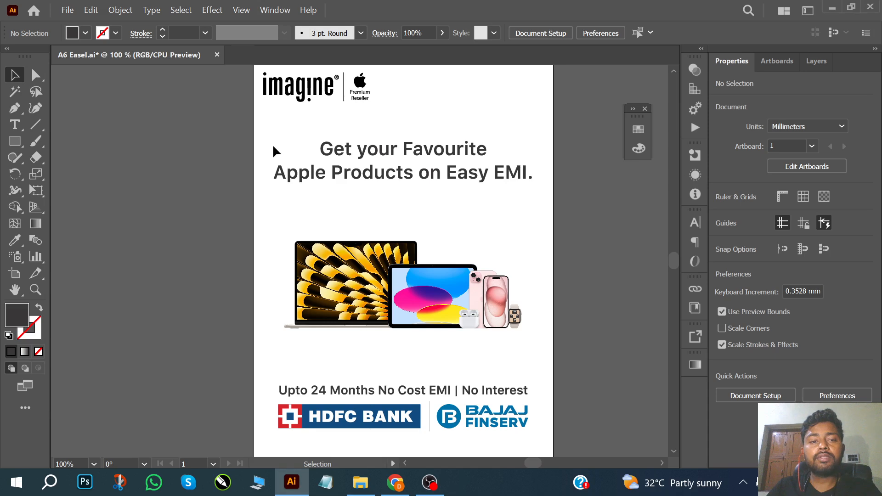
pyautogui.hotkey('ctrl', '-')
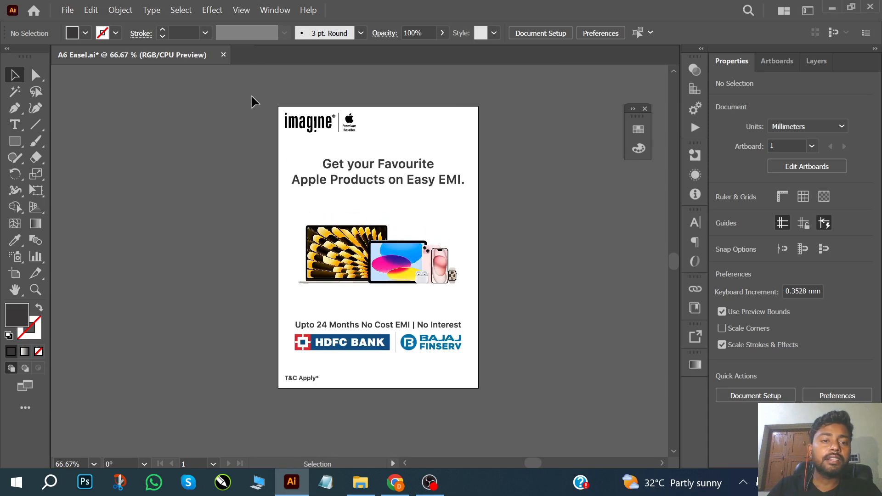
# - Select all the outlined artwork for a last check and save the A6 Easel.ai copy
pyautogui.hotkey('ctrl', 'a')
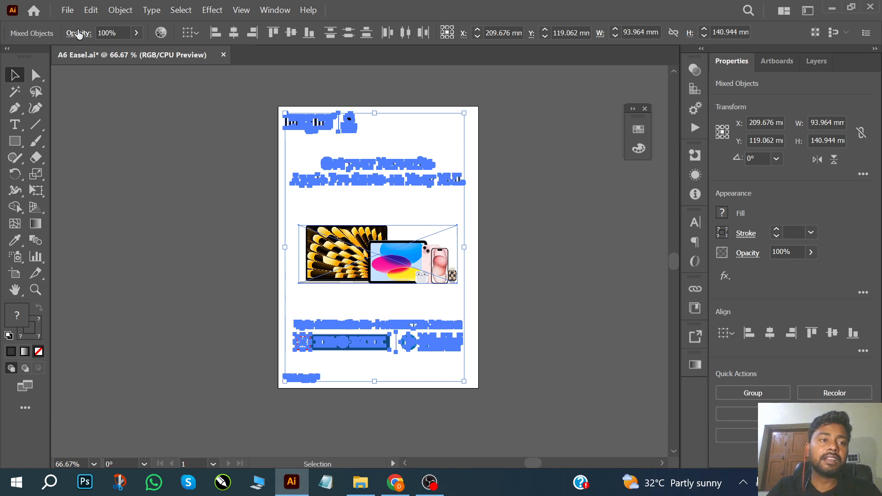
pyautogui.click(67, 9)
pyautogui.click(100, 133)
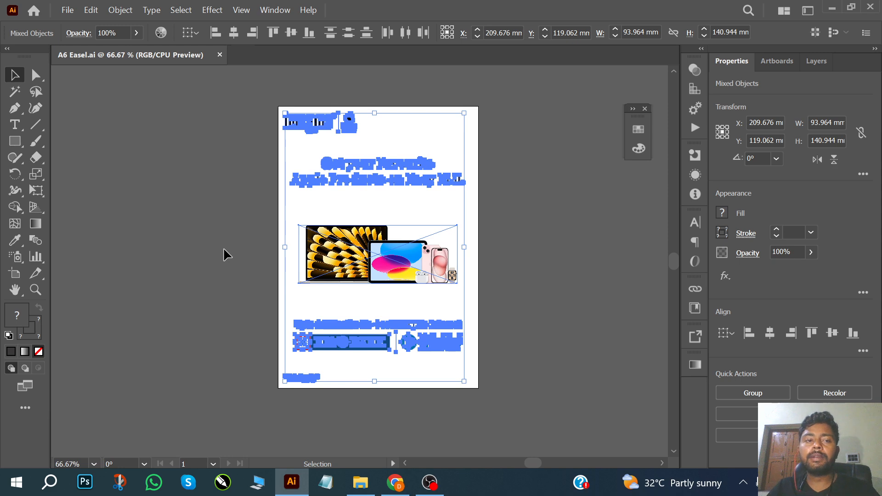
# - Save the outlined artwork as an Adobe PDF named A6 Easel in the A6_Easel_Curved folder
pyautogui.click(67, 11)
pyautogui.click(150, 143)
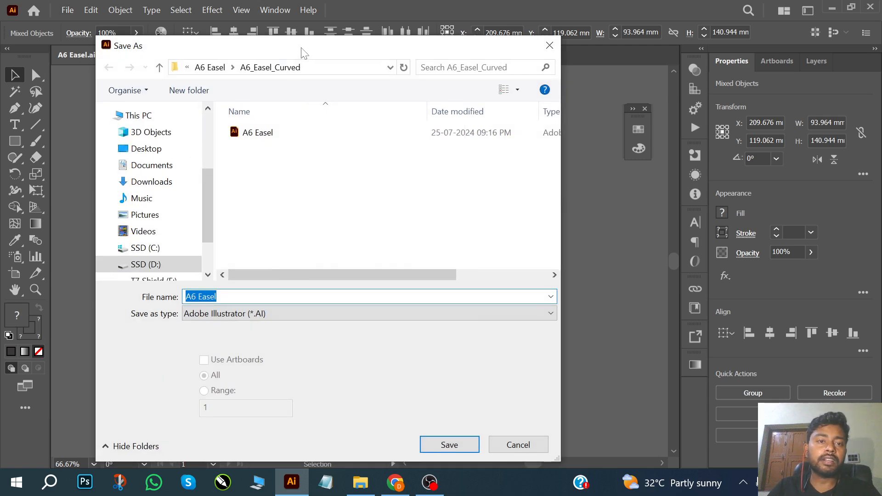
pyautogui.moveTo(304, 46); pyautogui.dragTo(299, 20)
pyautogui.click(310, 288)
pyautogui.click(220, 306)
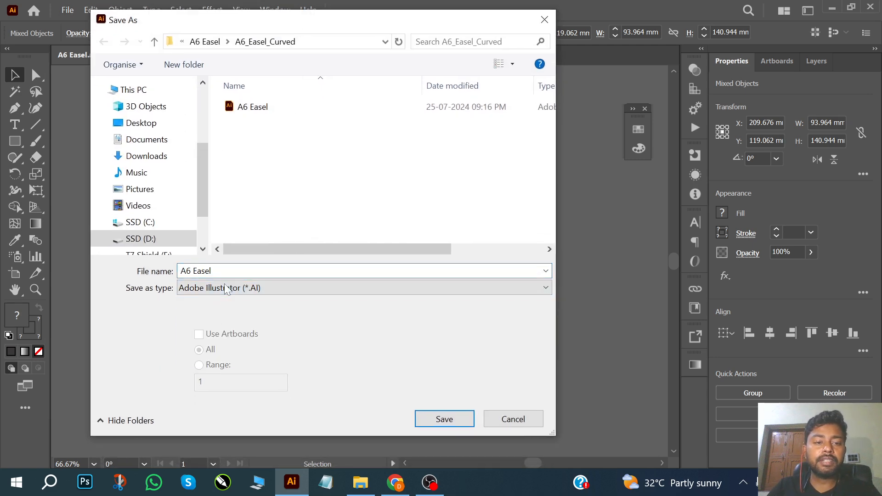
pyautogui.click(224, 288)
pyautogui.click(209, 314)
pyautogui.click(445, 418)
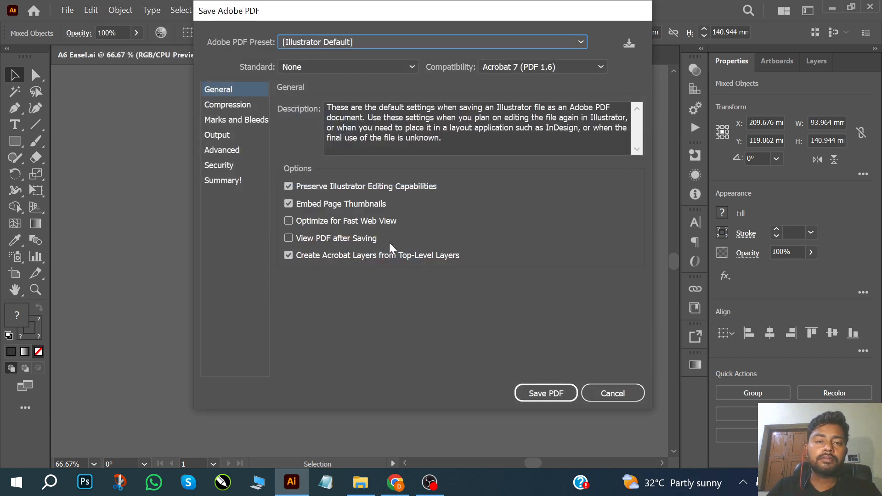
# - Choose the [Smallest File Size] preset for the PDF and complete the export
pyautogui.click(357, 44)
pyautogui.click(324, 185)
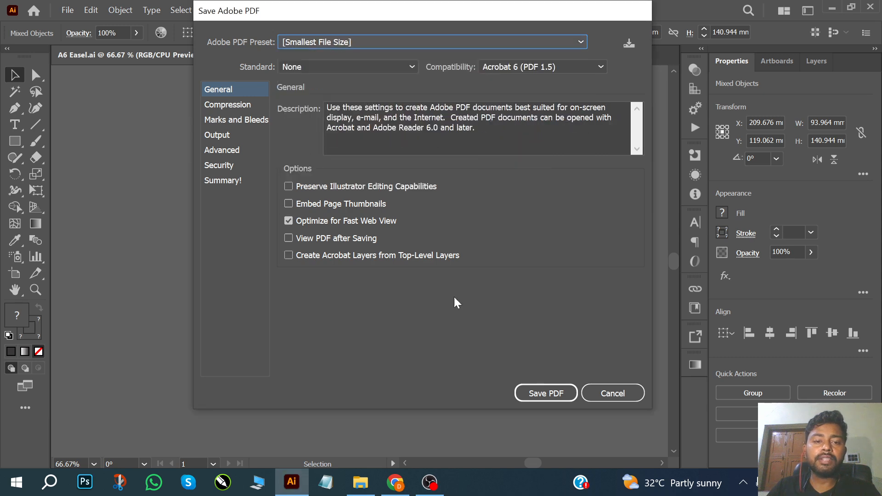
pyautogui.click(546, 394)
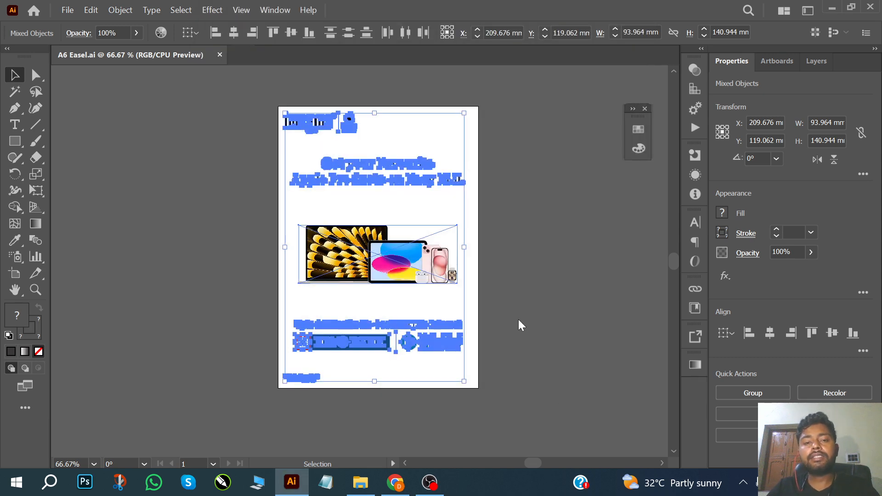
# - Switch to File Explorer and open the A6 Easel PDF from the A6_Easel_Curved folder to view it
pyautogui.hotkey('alt', 'Tab')
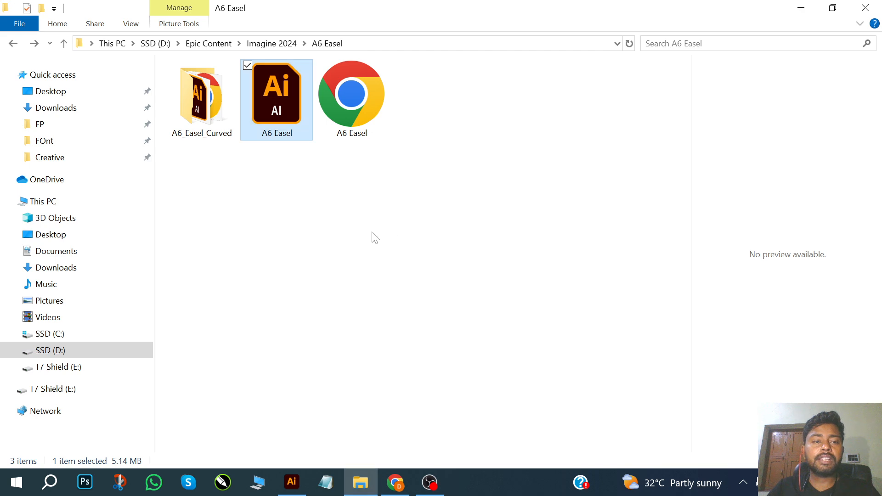
pyautogui.doubleClick(219, 102)
pyautogui.doubleClick(232, 102)
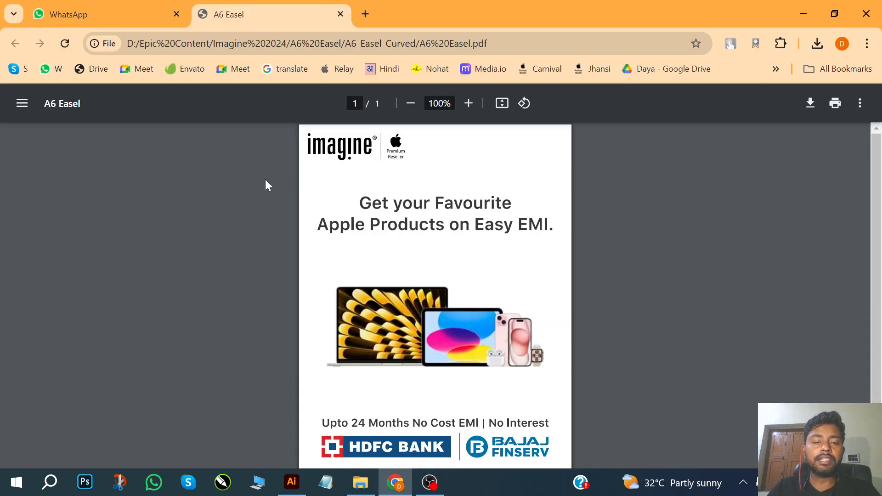
# - Open the original A6 Easel PDF from the parent A6 Easel folder and select its headline text to check whether it is live
pyautogui.hotkey('alt', 'Tab')
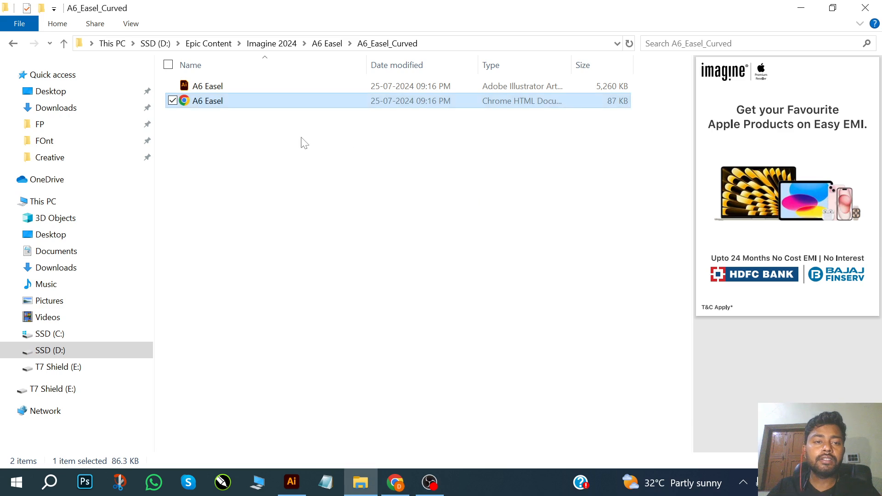
pyautogui.click(301, 137)
pyautogui.press('BackSpace')
pyautogui.doubleClick(360, 103)
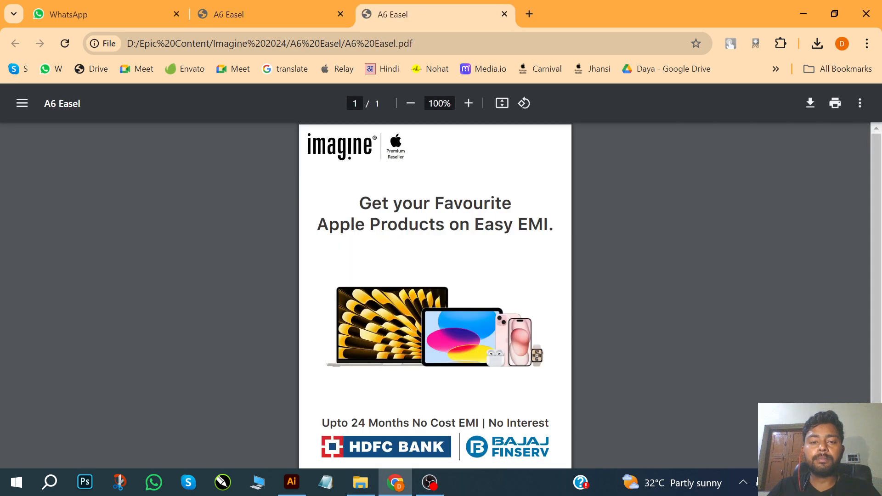
pyautogui.click(459, 257)
pyautogui.moveTo(359, 203); pyautogui.dragTo(554, 226)
pyautogui.click(506, 253)
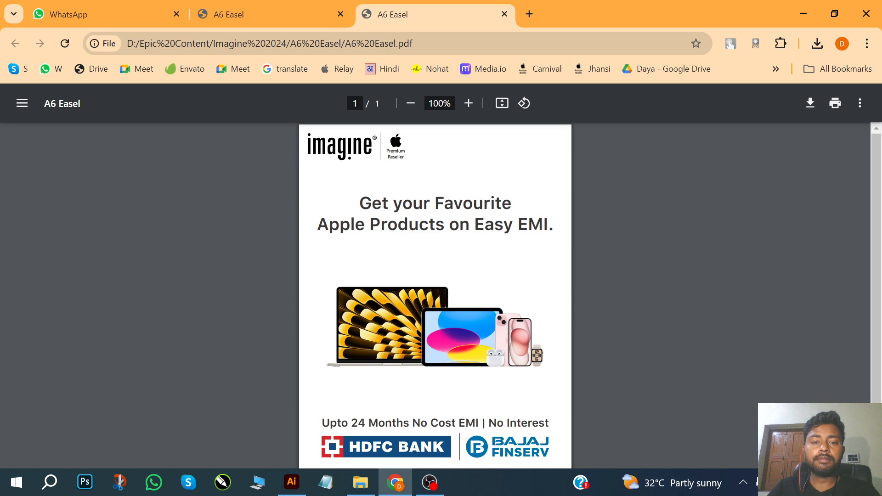
pyautogui.moveTo(360, 203); pyautogui.dragTo(547, 226)
# - Return to the outlined PDF and examine its headline and T&C line for comparison
pyautogui.click(262, 11)
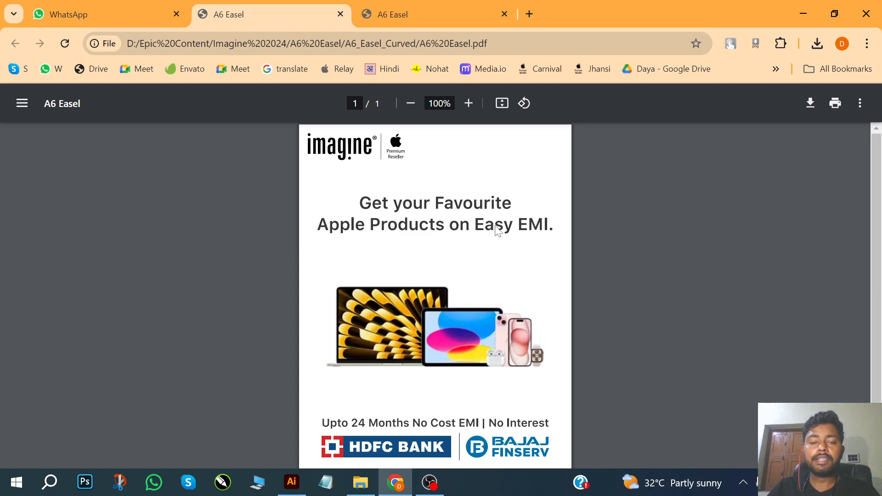
pyautogui.scroll(-1, 467, 221)
pyautogui.scroll(1, 400, 184)
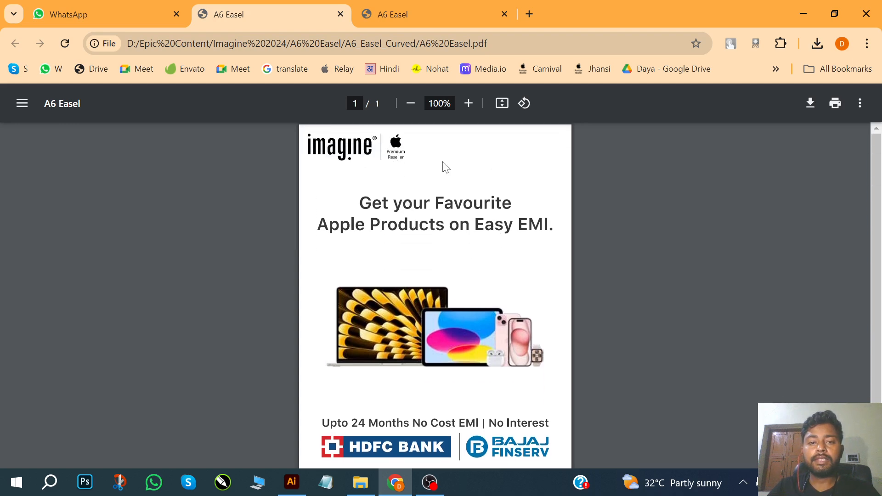
pyautogui.scroll(-1, 462, 241)
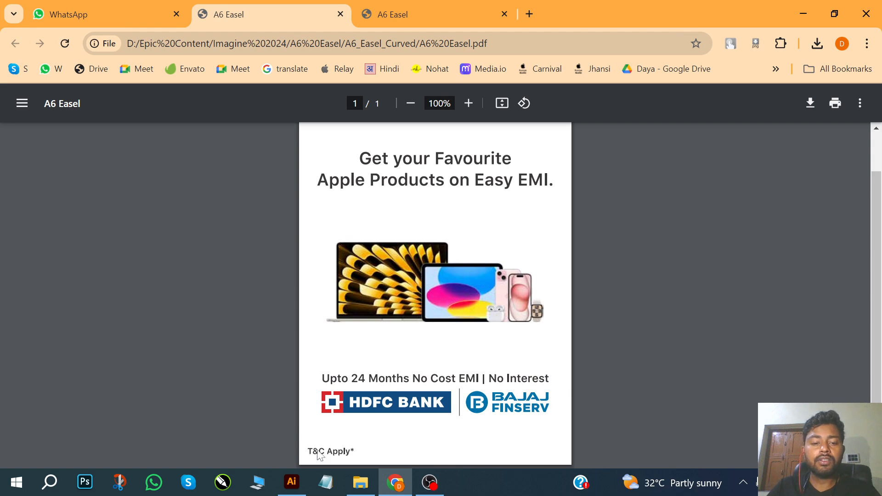
# - Go to the original PDF and select the "T&C Apply*" text and part of the "Upto 24 Months No Cost EMI" line
pyautogui.click(398, 11)
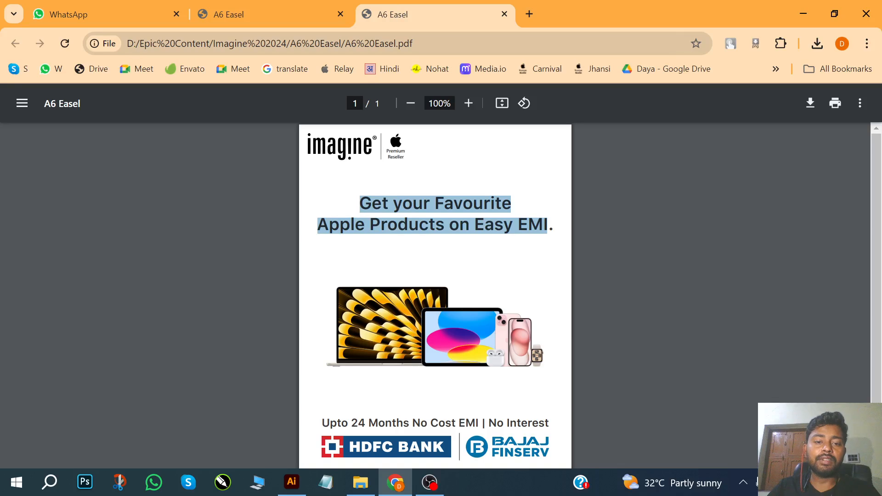
pyautogui.scroll(-1, 366, 415)
pyautogui.moveTo(307, 452); pyautogui.dragTo(354, 454)
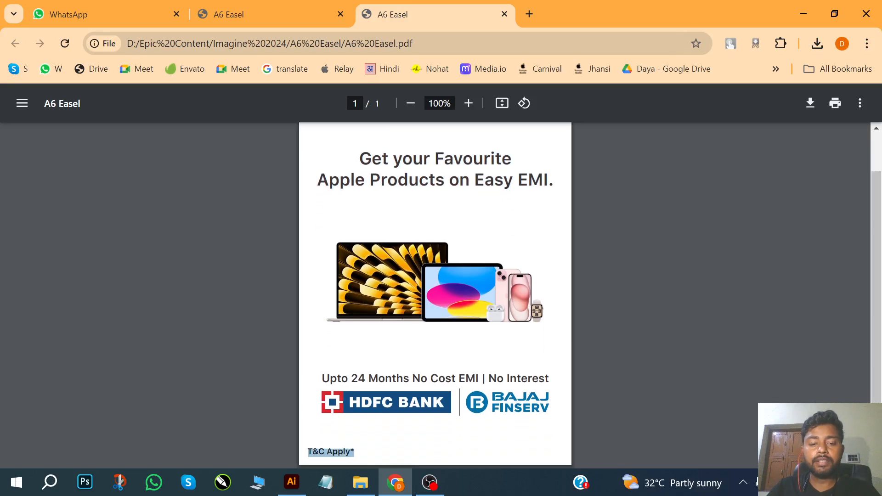
pyautogui.moveTo(351, 379); pyautogui.dragTo(475, 379)
# - Go back to the A6_Easel_Curved PDF and review the whole outlined page from the logo down to the T&C line
pyautogui.click(304, 21)
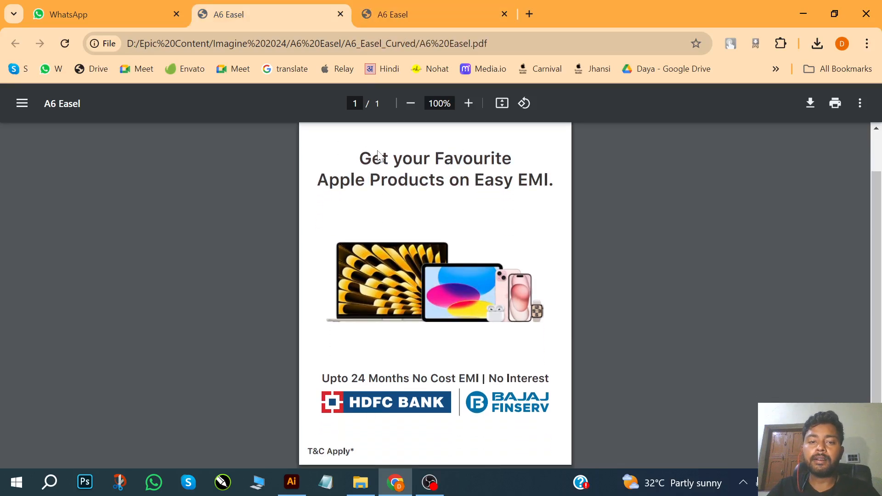
pyautogui.scroll(1, 405, 192)
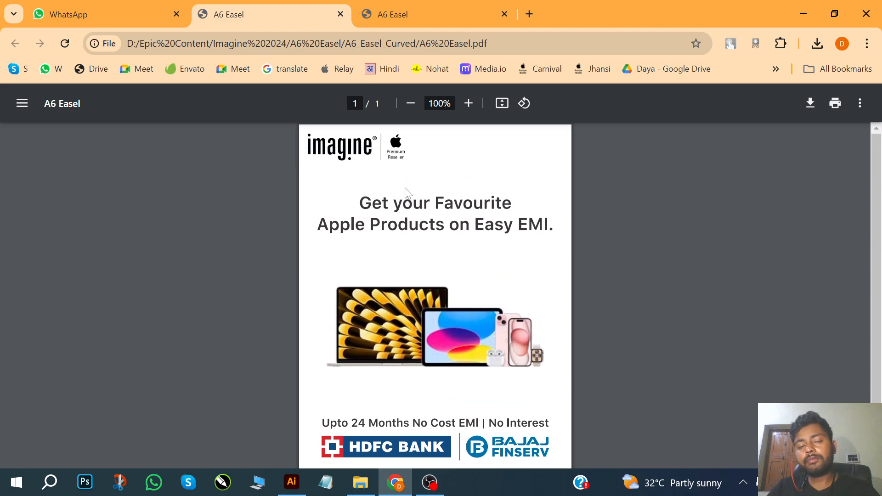
pyautogui.scroll(-1, 406, 191)
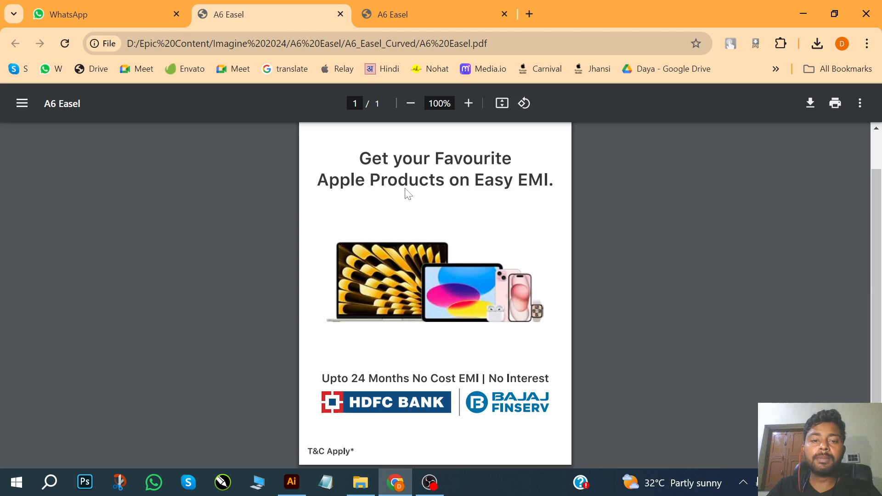
pyautogui.scroll(1, 405, 197)
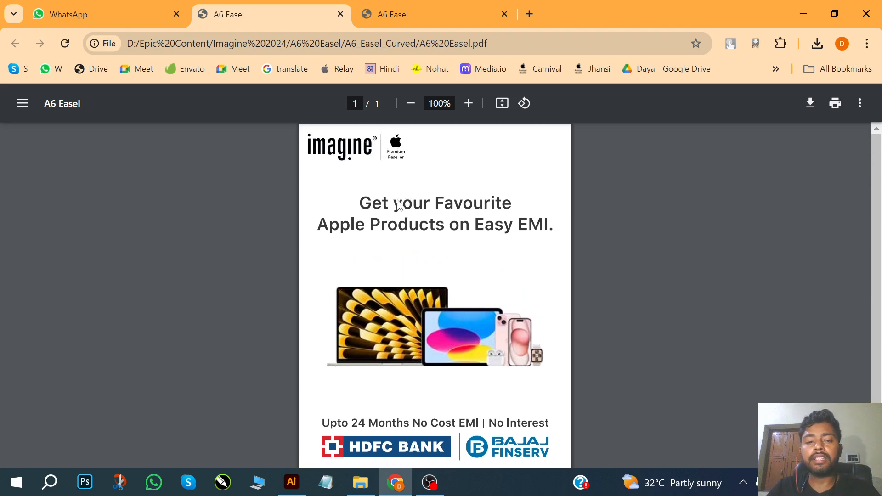
pyautogui.scroll(-1, 441, 226)
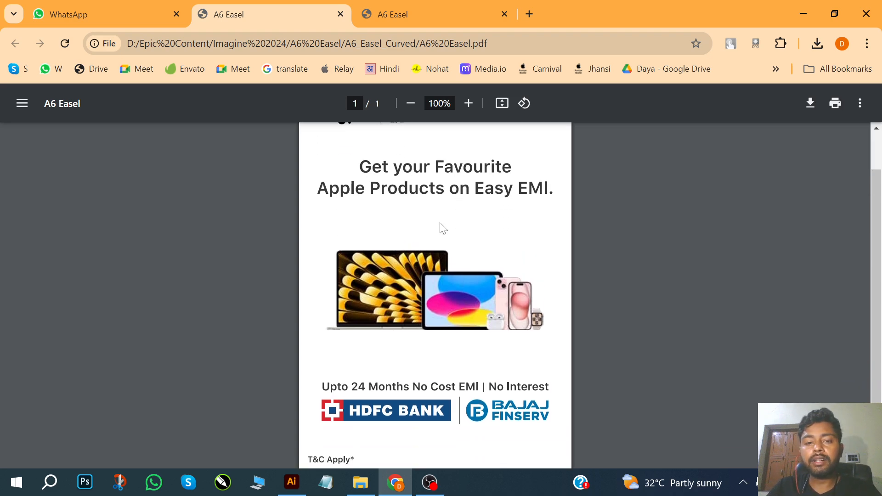
pyautogui.scroll(1, 416, 213)
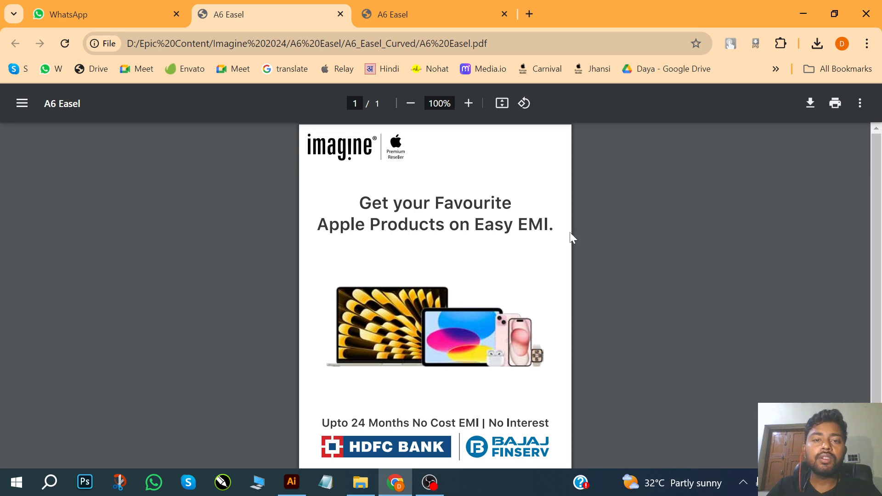
# - Show the original PDF again and select its full headline as well as a single letter of "Favourite"
pyautogui.click(421, 2)
pyautogui.moveTo(360, 159); pyautogui.dragTo(548, 180)
pyautogui.moveTo(454, 160); pyautogui.dragTo(462, 160)
pyautogui.scroll(1, 479, 177)
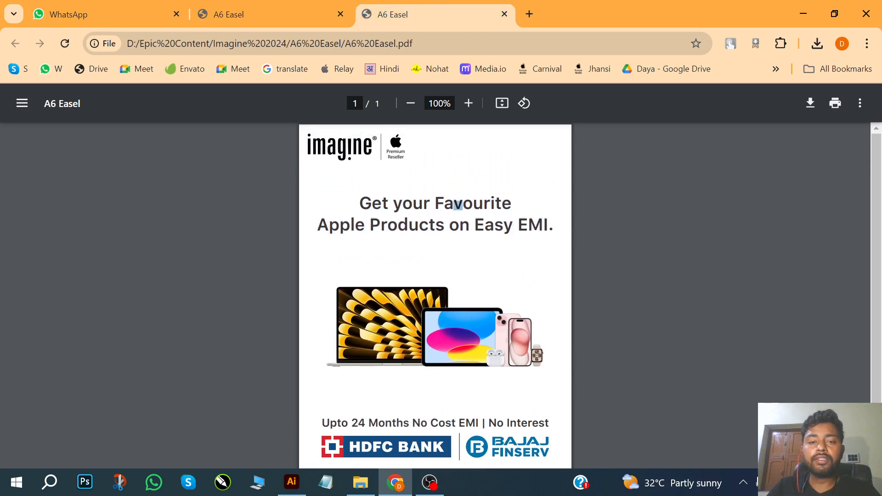
pyautogui.moveTo(359, 201); pyautogui.dragTo(551, 224)
# - Open the original A6 Easel Illustrator file from the A6 Easel folder alongside the outlined document in Illustrator
pyautogui.click(291, 482)
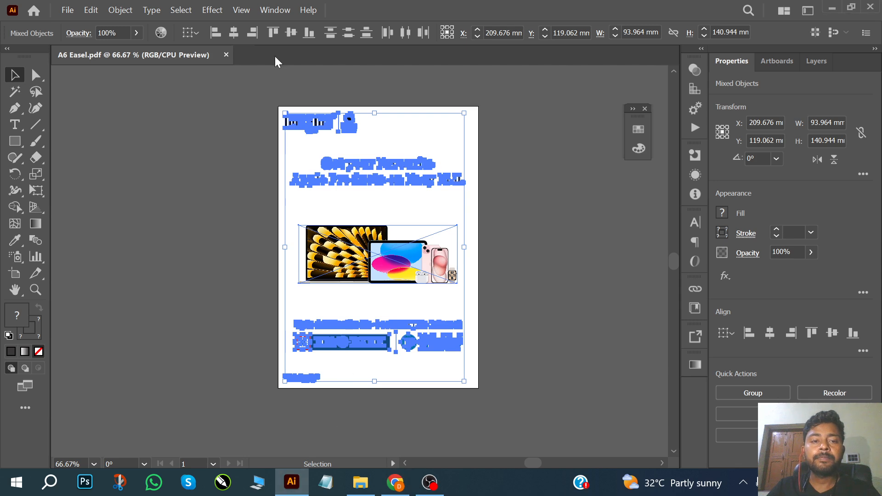
pyautogui.hotkey('alt', 'Tab')
pyautogui.hotkey('alt', 'Tab')
pyautogui.hotkey('alt', 'Tab')
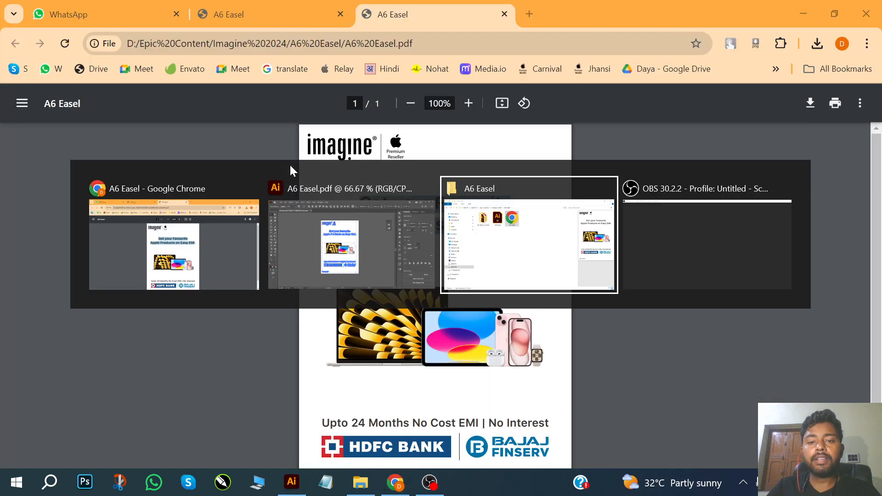
pyautogui.doubleClick(285, 95)
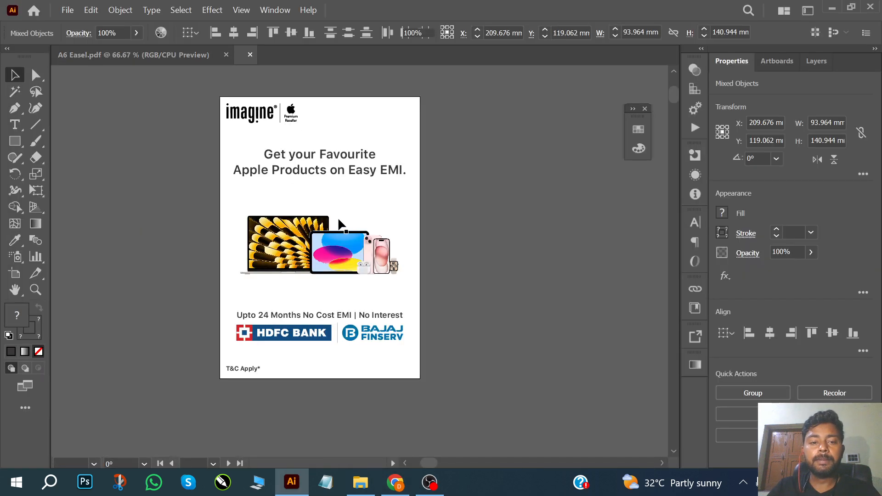
# - Select the original's whole headline with the Type tool and examine its font settings
pyautogui.press('t')
pyautogui.moveTo(265, 156); pyautogui.dragTo(363, 158)
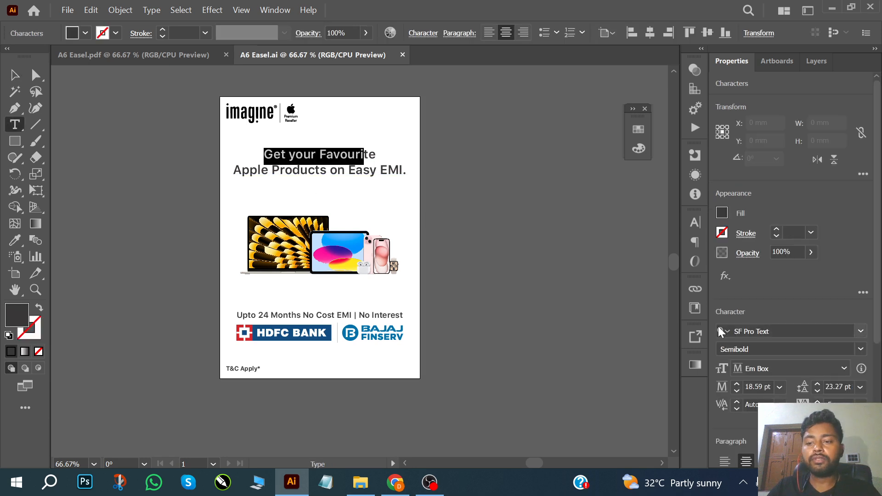
pyautogui.click(776, 331)
pyautogui.moveTo(266, 155); pyautogui.dragTo(449, 175)
pyautogui.scroll(1, 338, 192)
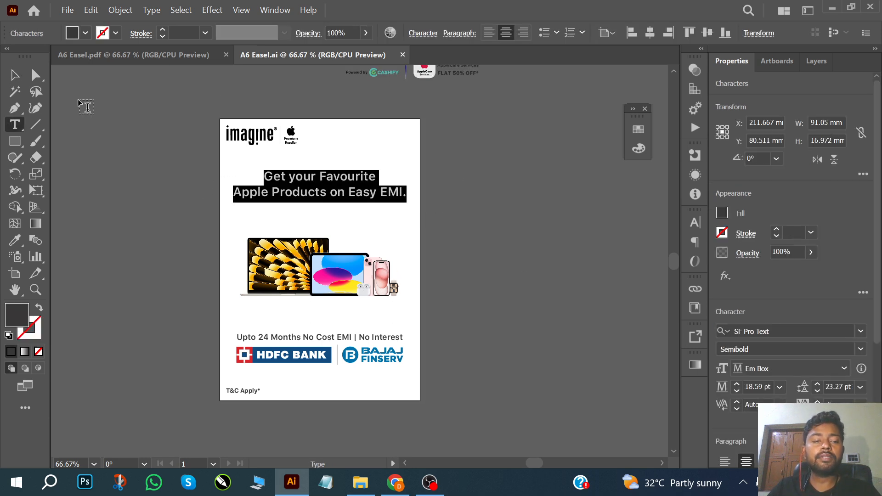
pyautogui.click(273, 182)
pyautogui.hotkey('ctrl', 'a')
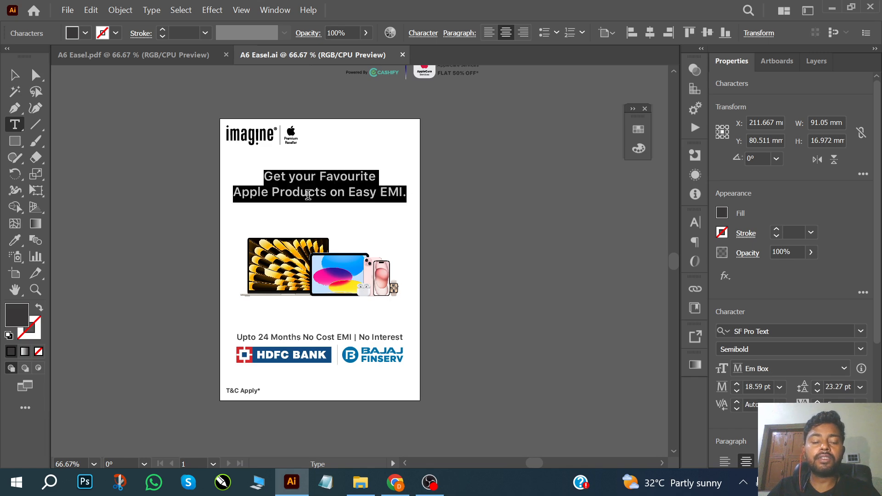
# - Switch to the Selection tool and return to the outlined A6 Easel.pdf document for comparison
pyautogui.click(17, 78)
pyautogui.scroll(1, 319, 207)
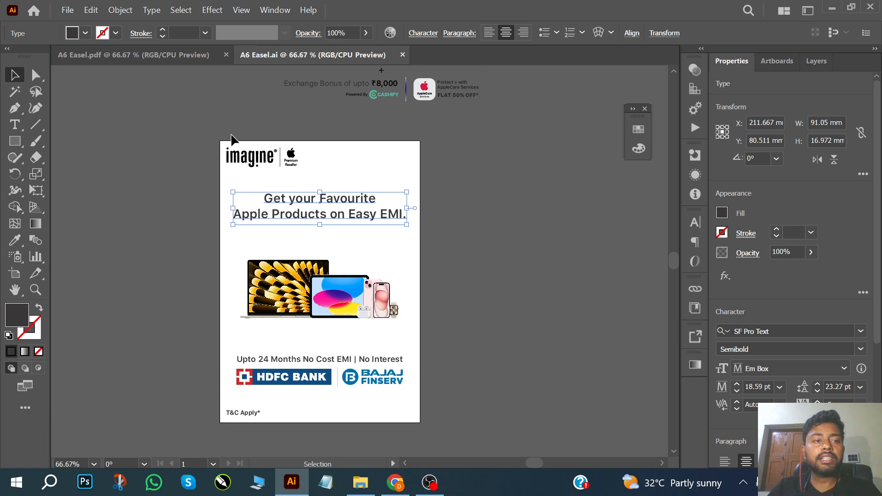
pyautogui.hscroll(-1, 228, 120)
pyautogui.click(213, 59)
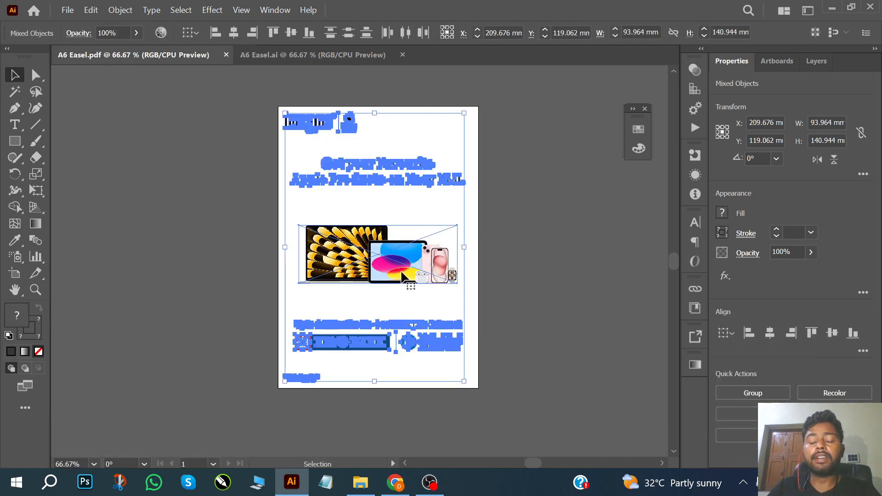